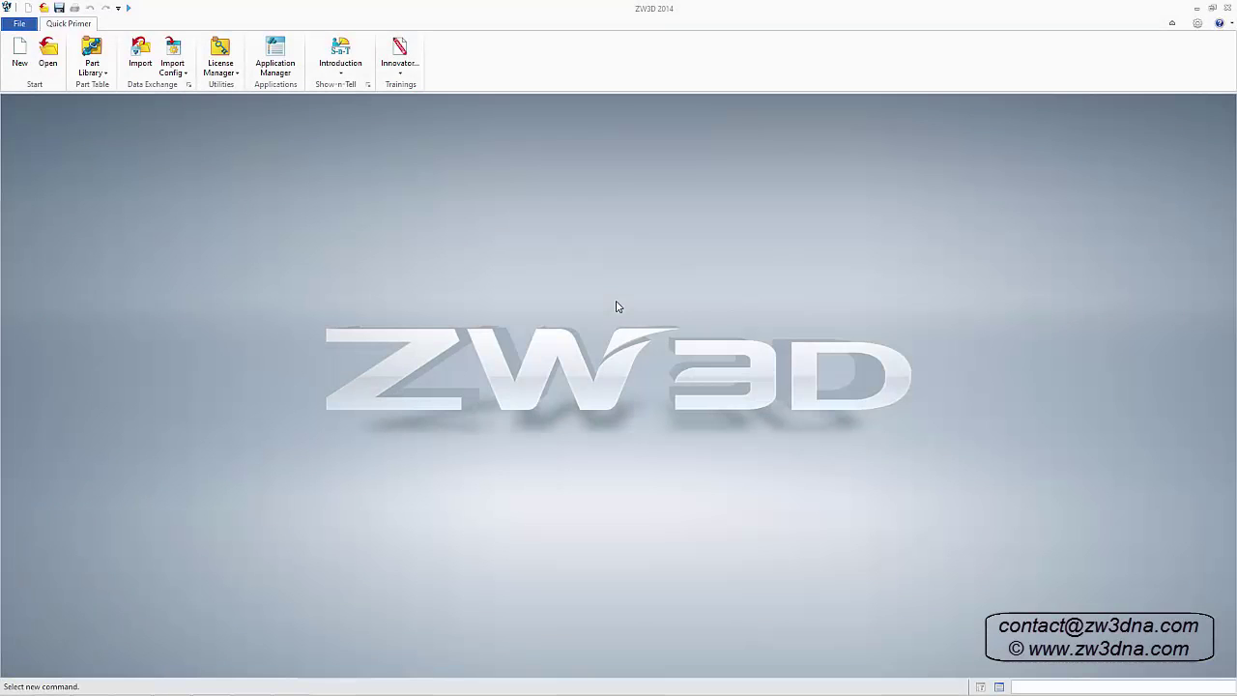
Step: Open the 2X_Milling.Z3 part from the ZW3D 2D Machining folder
{"action": "left_click", "coordinate": [51, 54]}
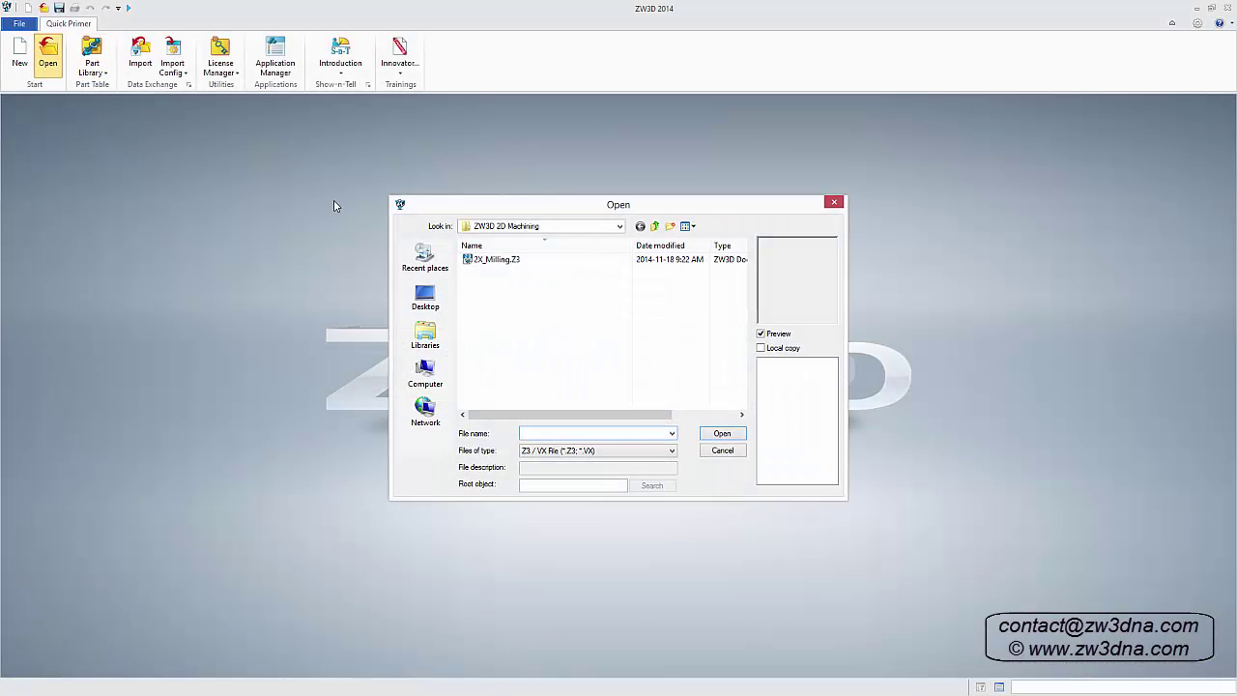
{"action": "left_click", "coordinate": [671, 451]}
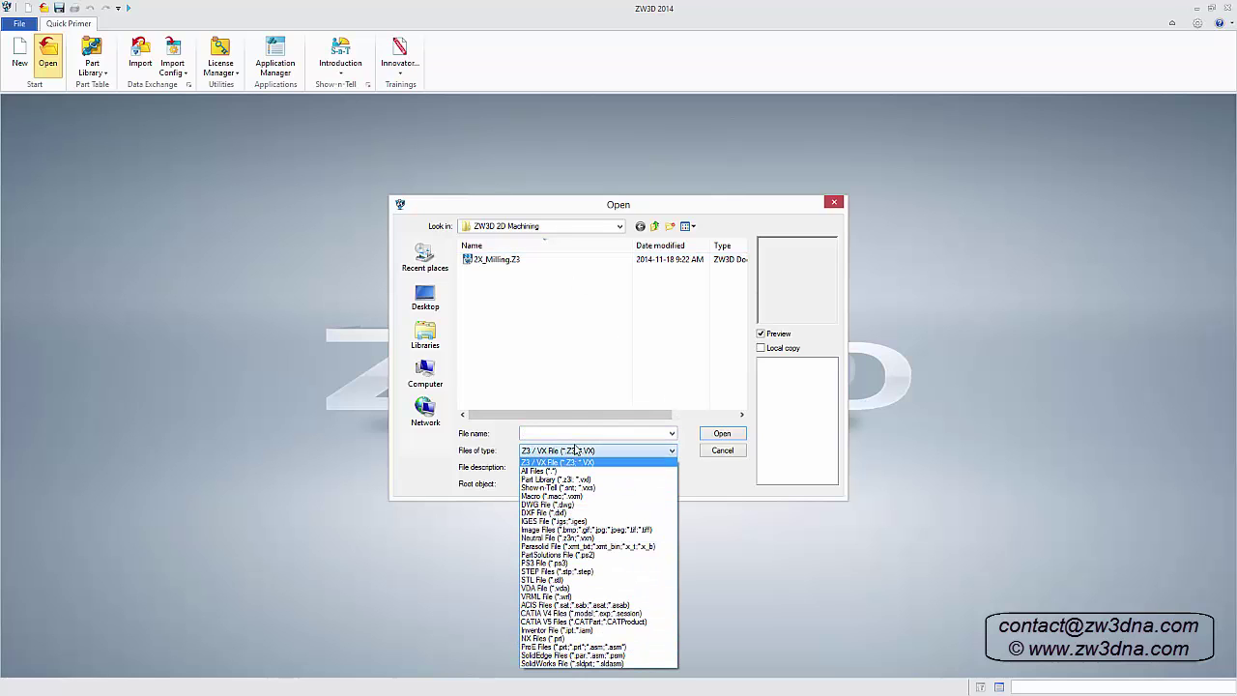
{"action": "left_click", "coordinate": [491, 261]}
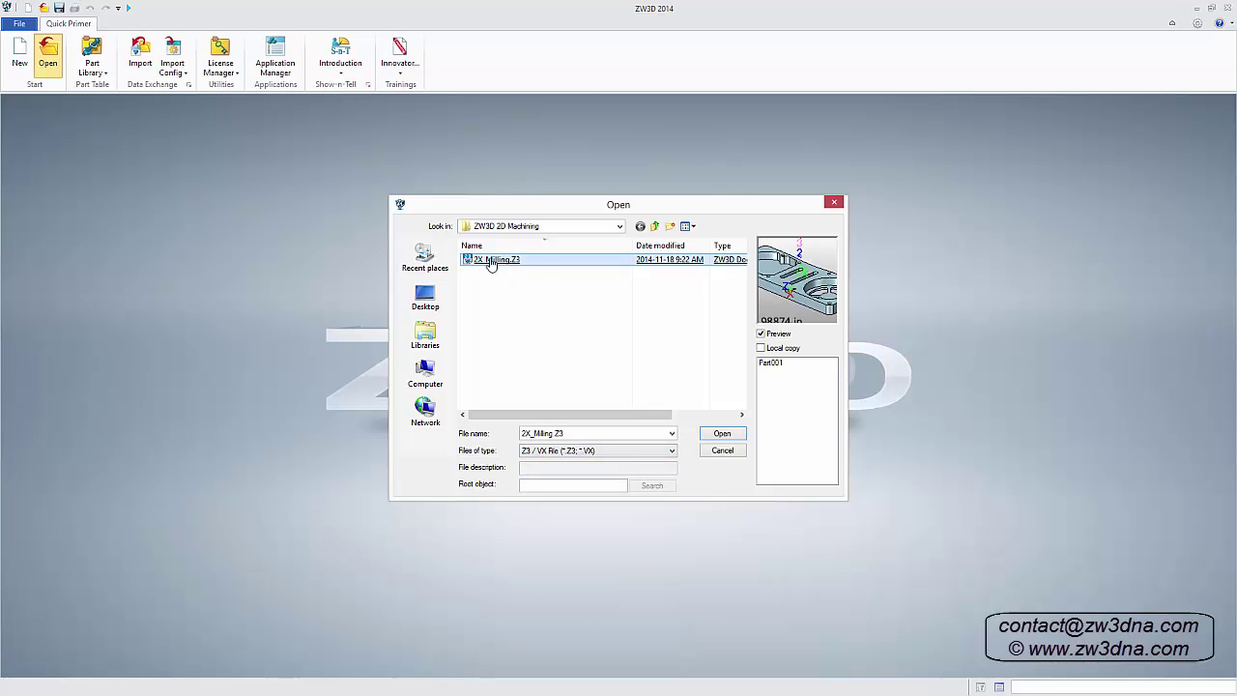
{"action": "double_click", "coordinate": [491, 263]}
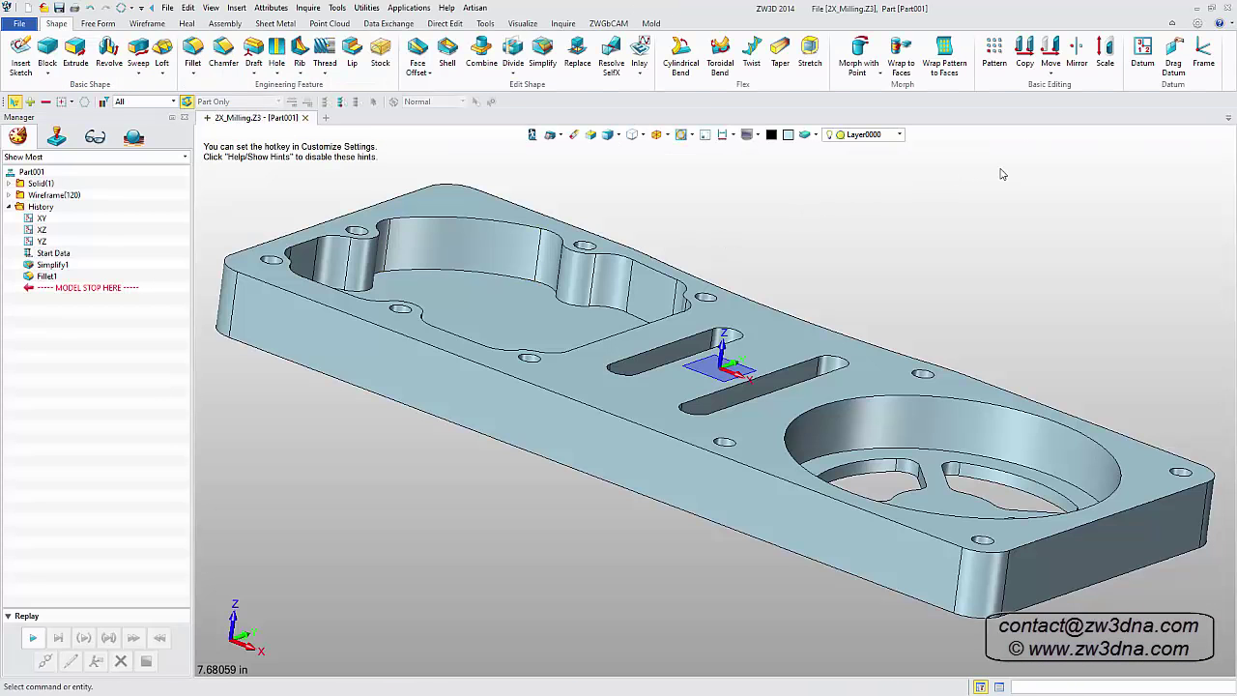
Step: Reset to the isometric view and create a CAM plan from the [Default] template
{"action": "key", "text": "Home"}
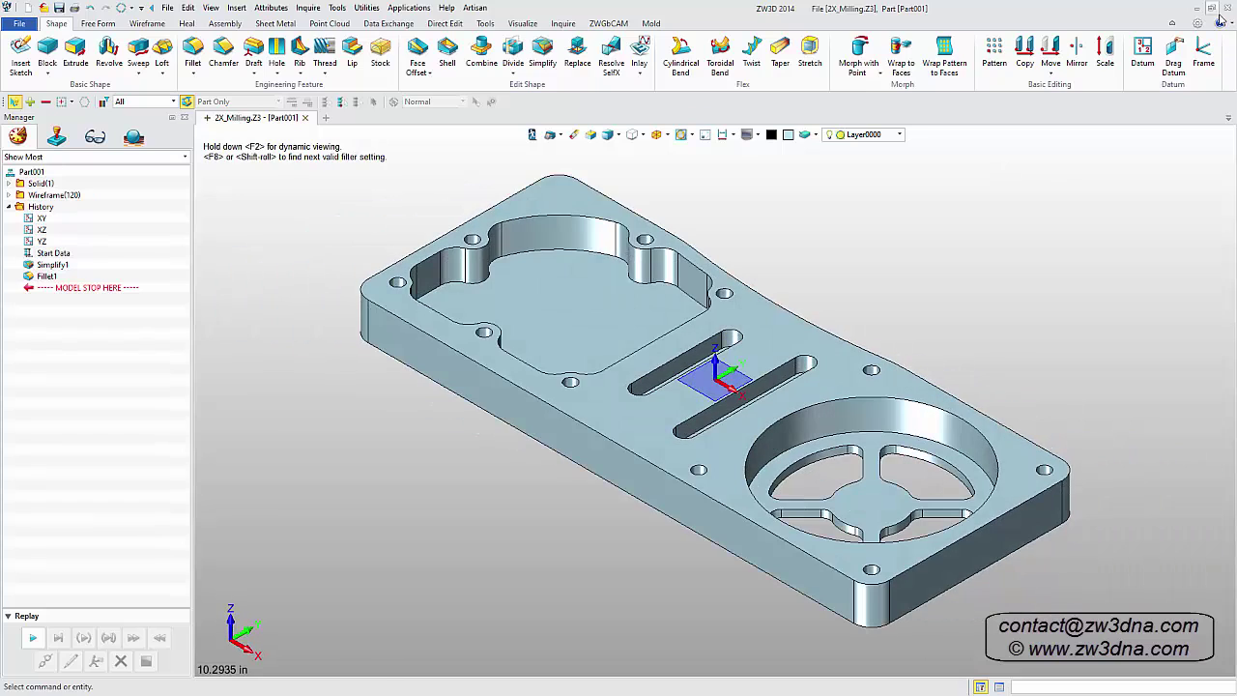
{"action": "right_click", "coordinate": [949, 209]}
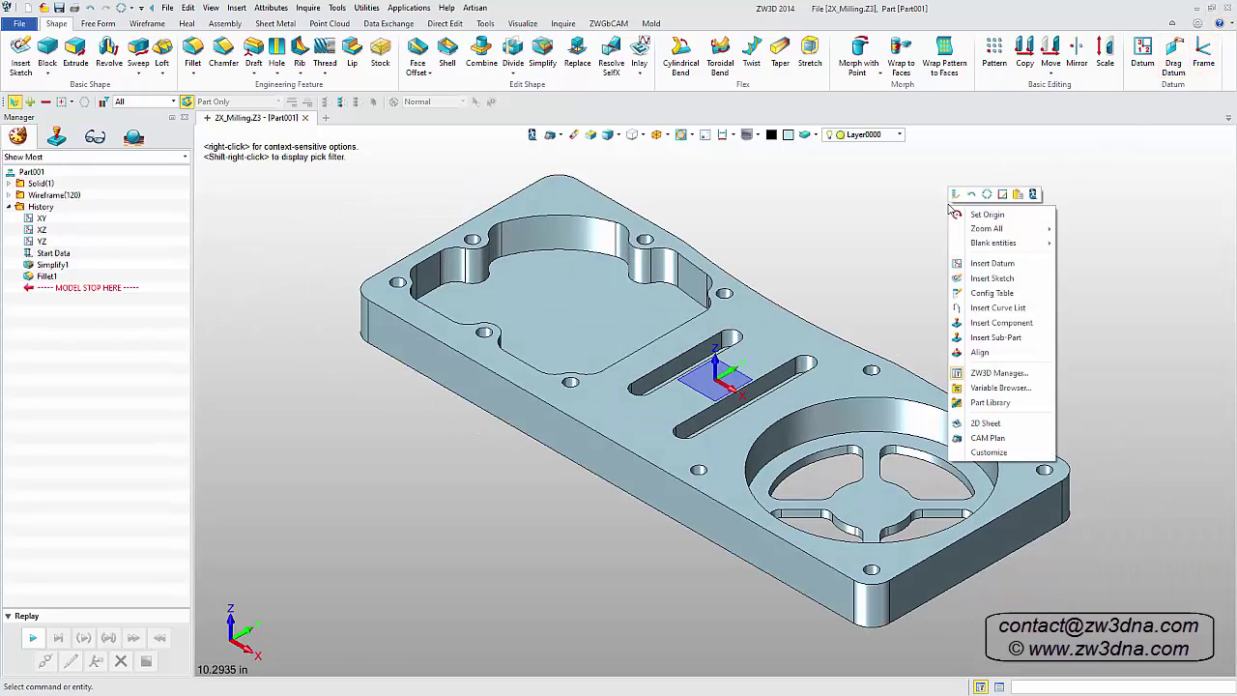
{"action": "left_click", "coordinate": [986, 440]}
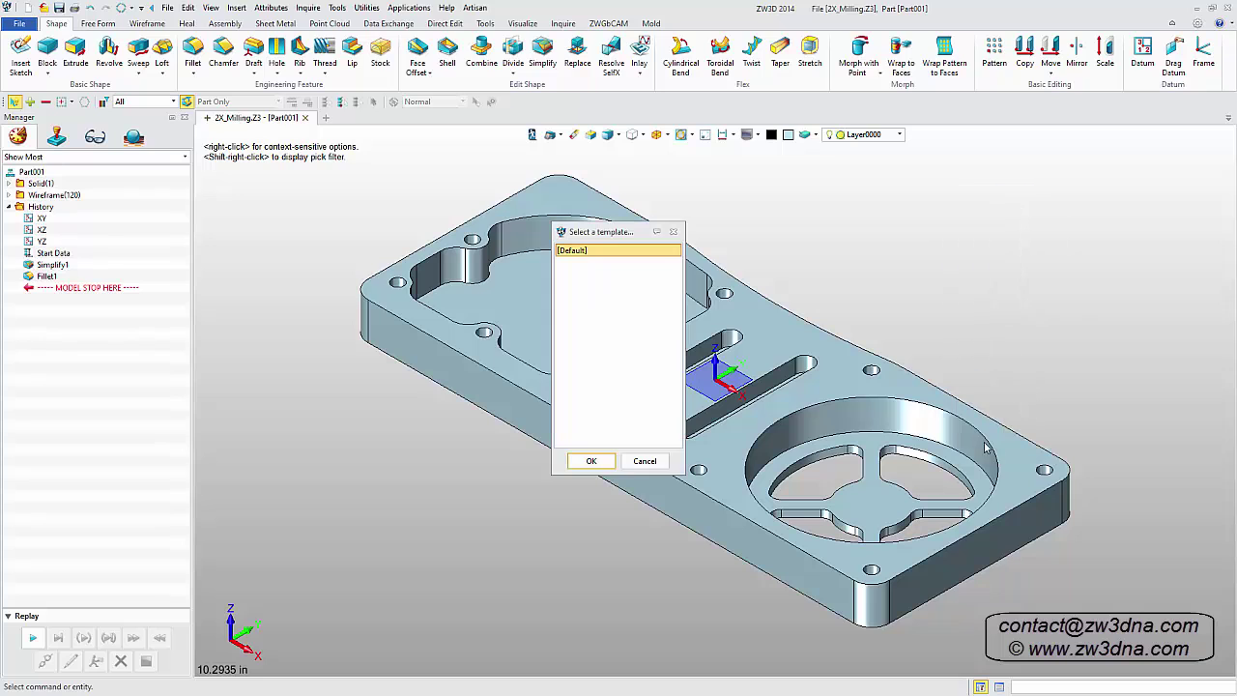
{"action": "left_click", "coordinate": [579, 465]}
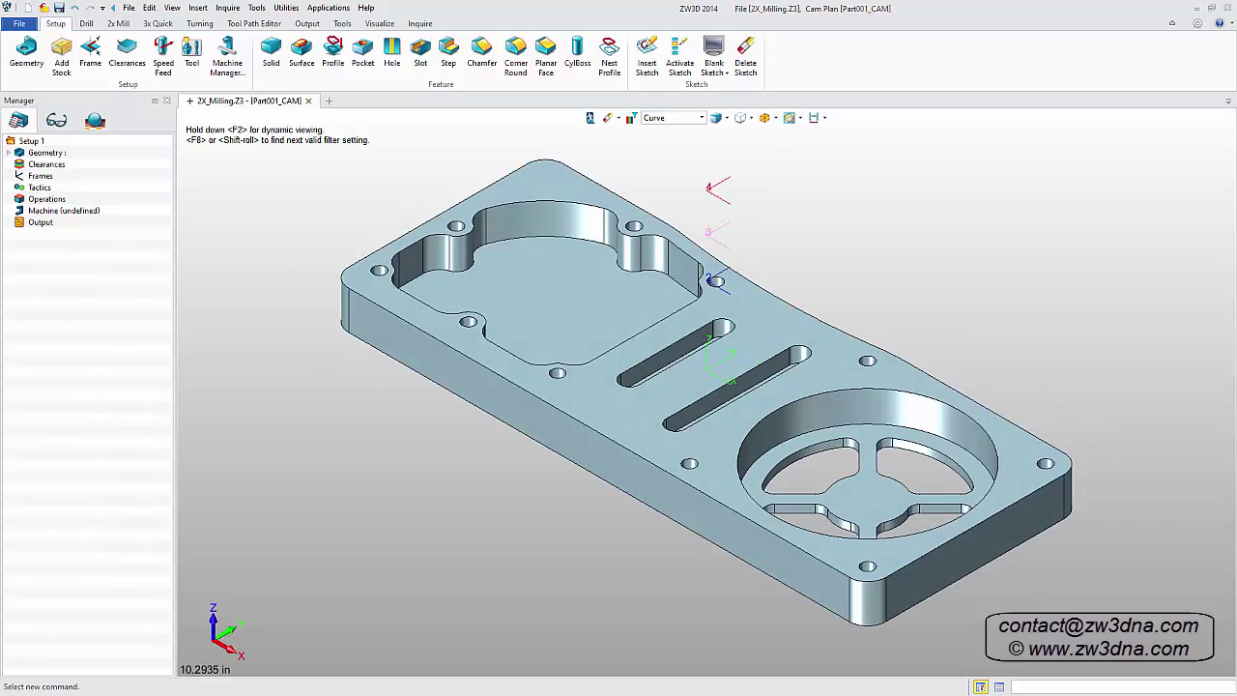
Step: Add a stock block offset 0.1 in X, Y and Z around the part, then hide it
{"action": "left_click", "coordinate": [61, 53]}
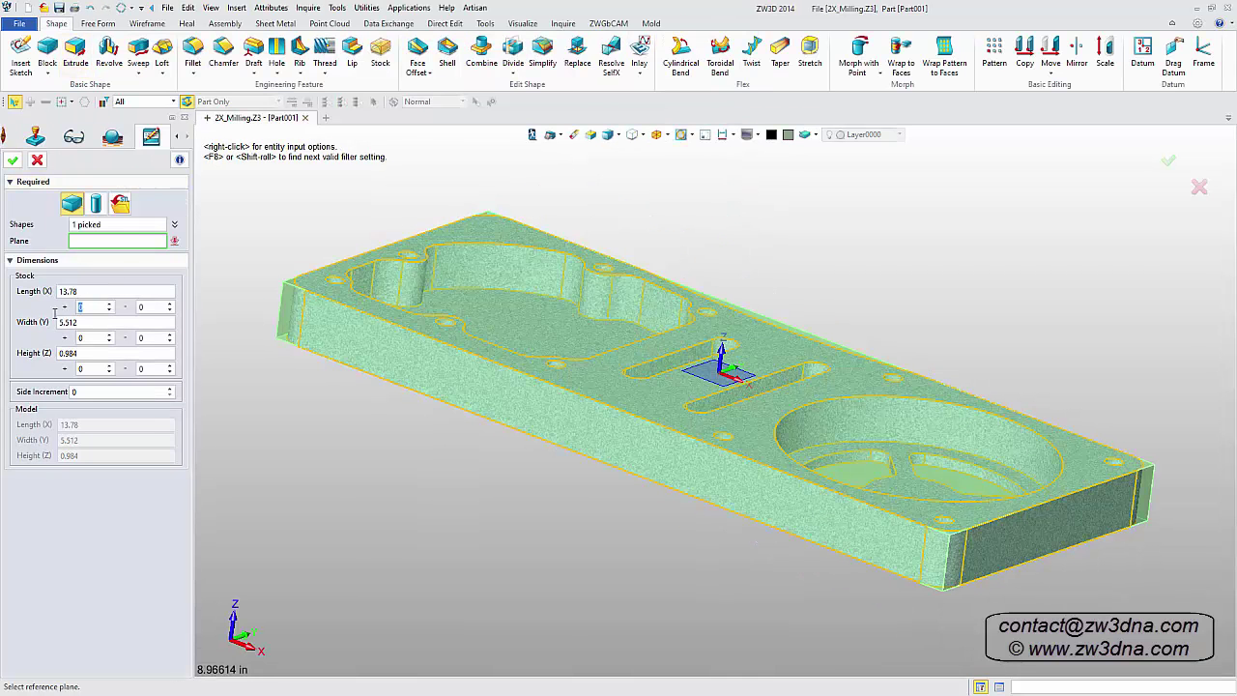
{"action": "type", "text": ".1.1"}
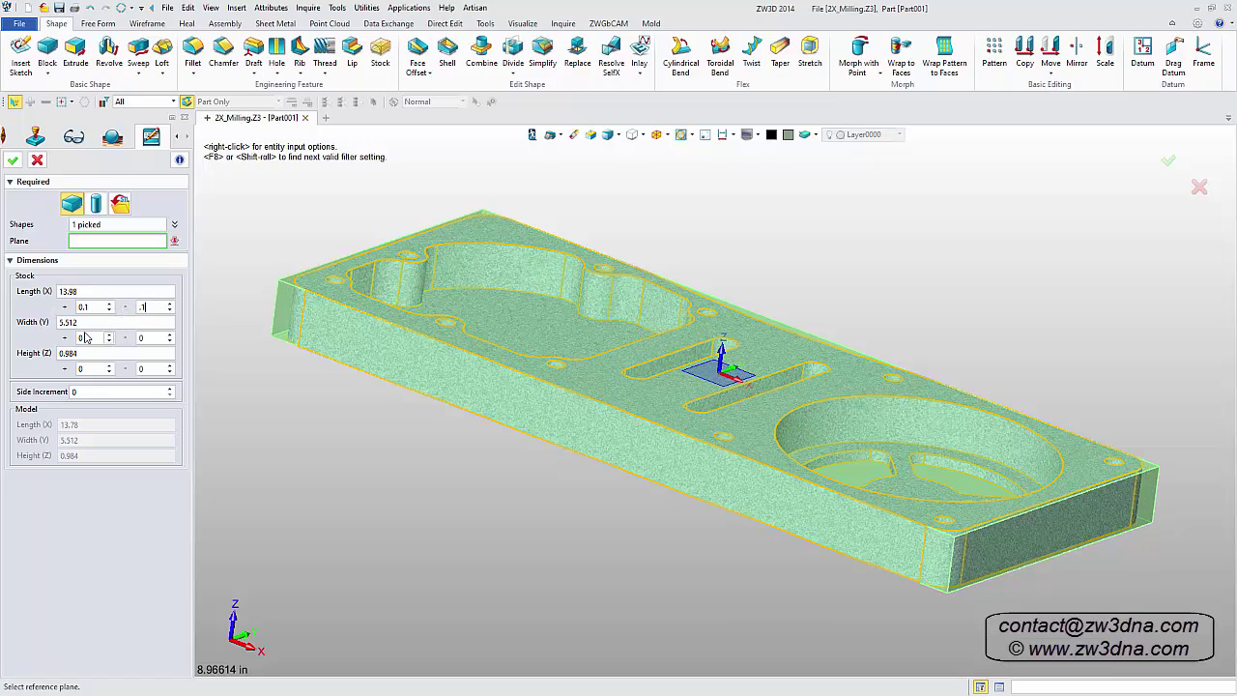
{"action": "type", "text": ".1.1.1"}
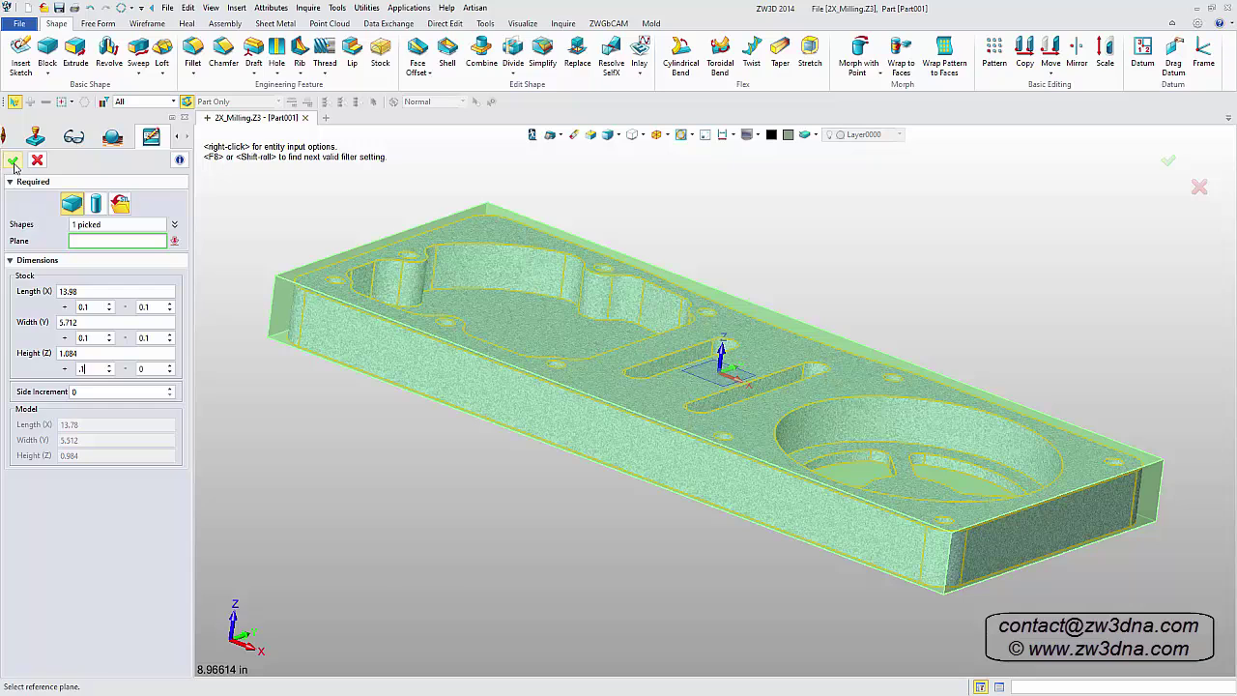
{"action": "left_click", "coordinate": [14, 162]}
{"action": "left_click", "coordinate": [633, 380]}
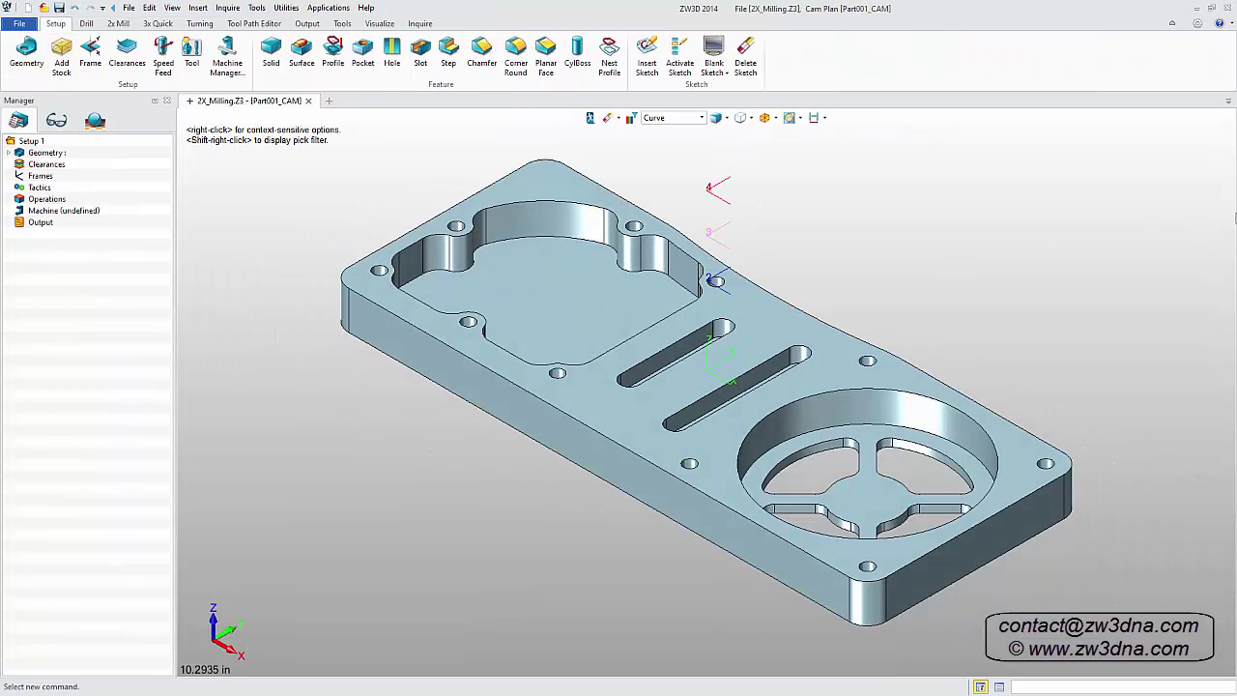
Step: Add Zigzagcut 1 on a profile of the part's outer edge, using end mill D625
{"action": "left_click", "coordinate": [118, 23]}
{"action": "left_click", "coordinate": [92, 53]}
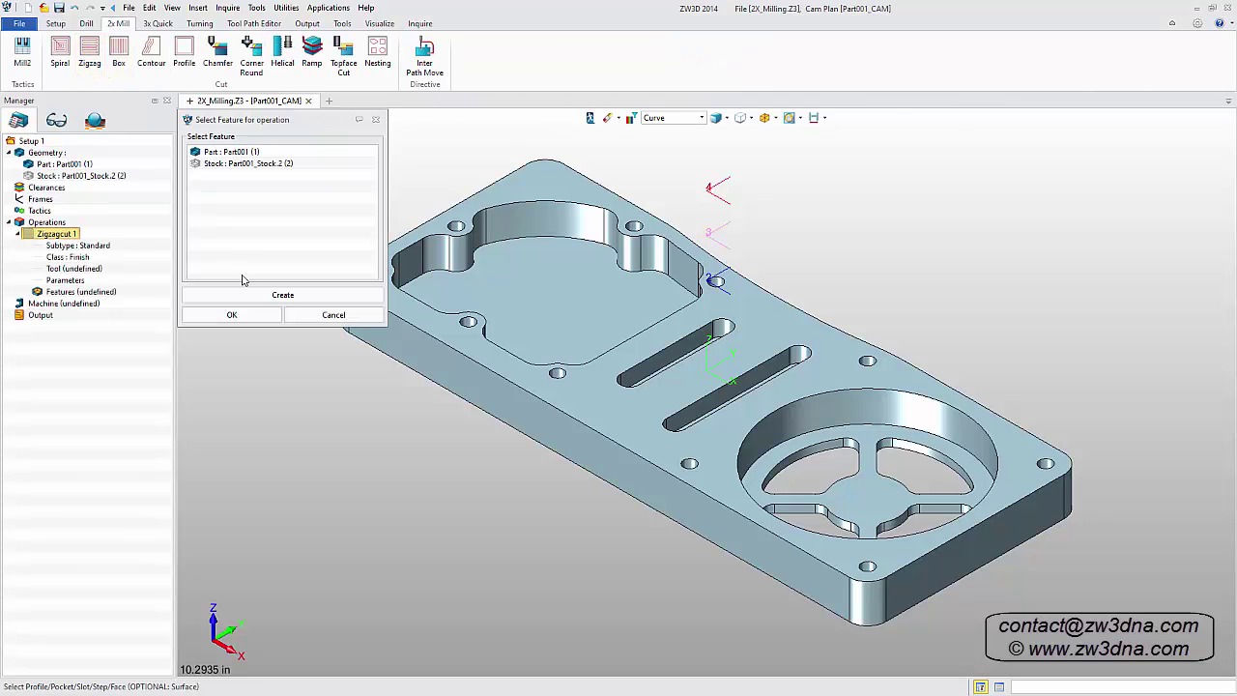
{"action": "left_click", "coordinate": [215, 163]}
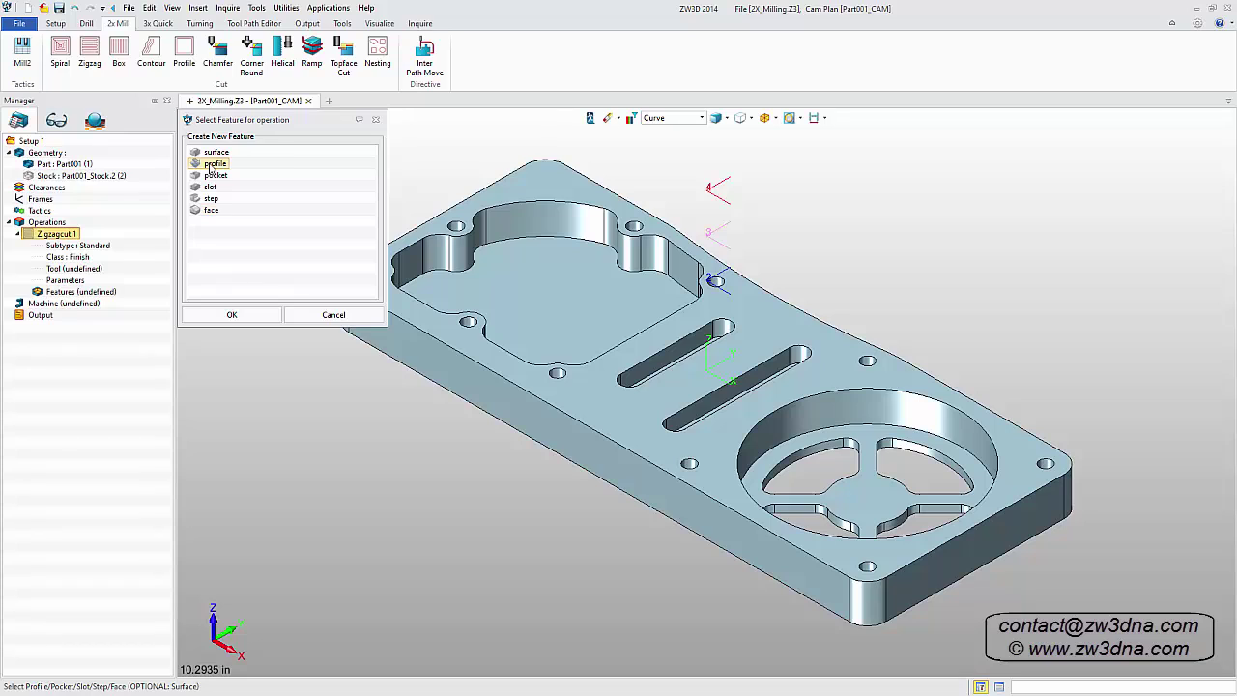
{"action": "left_click", "coordinate": [232, 314]}
{"action": "left_click", "coordinate": [400, 326]}
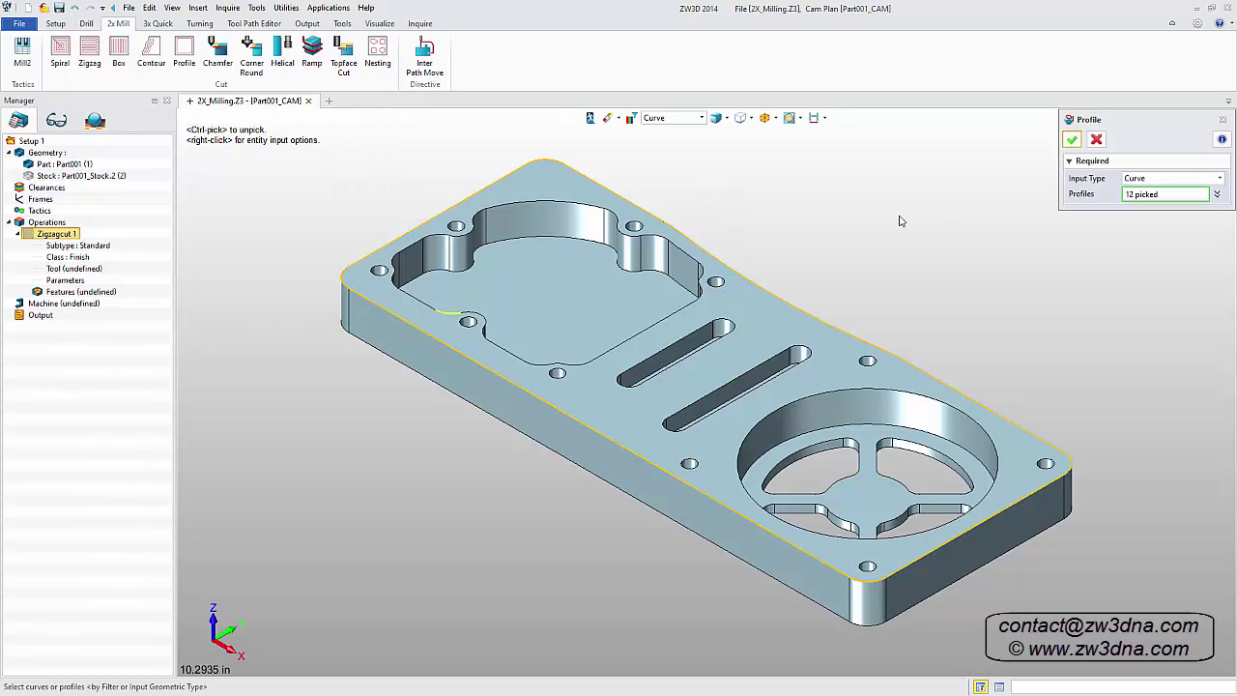
{"action": "left_click", "coordinate": [1072, 141]}
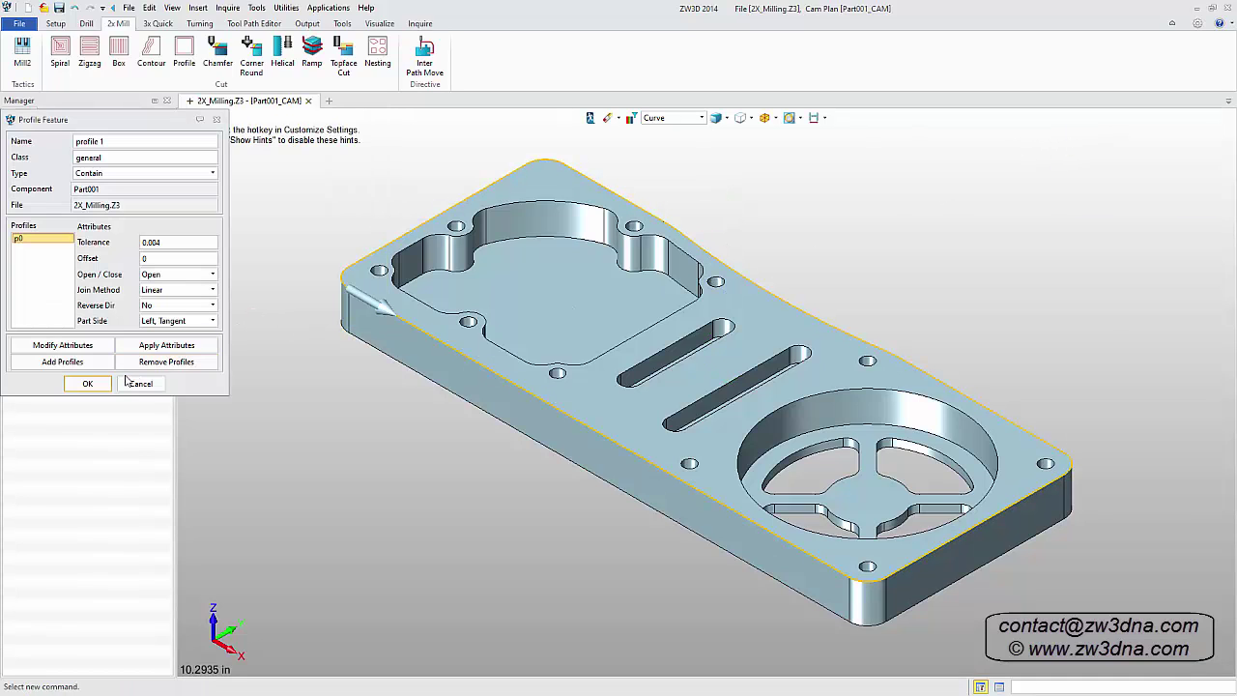
{"action": "left_click", "coordinate": [96, 383]}
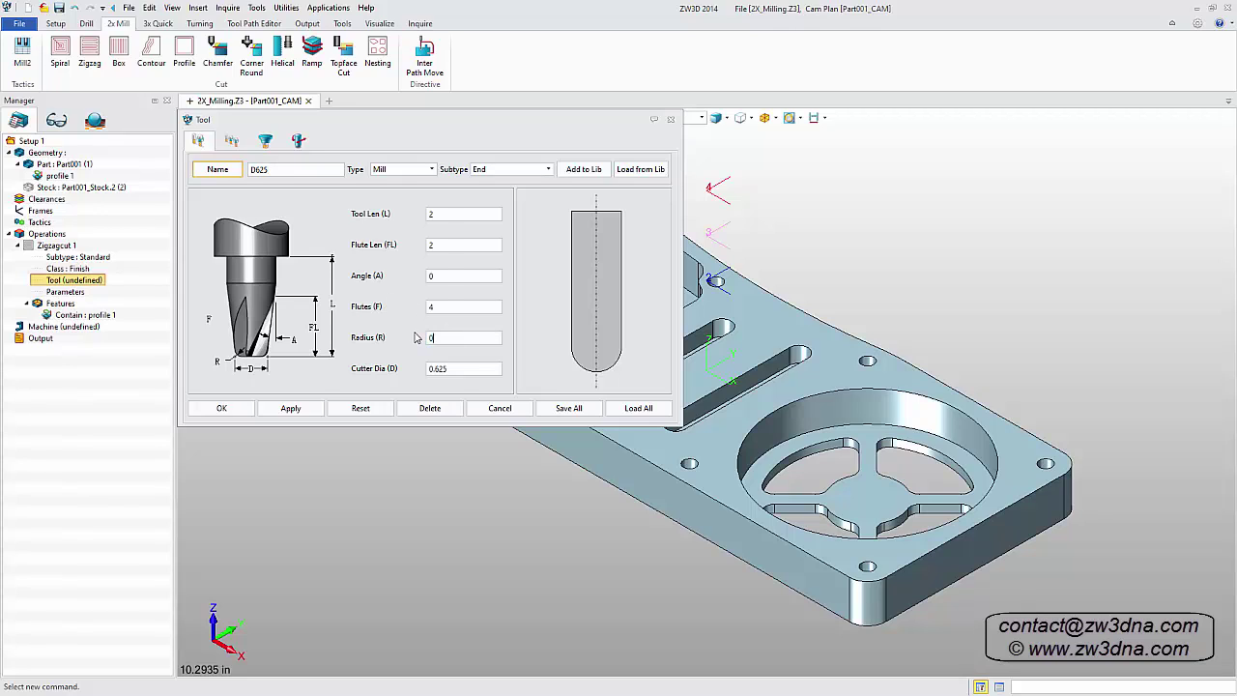
{"action": "left_click", "coordinate": [220, 409]}
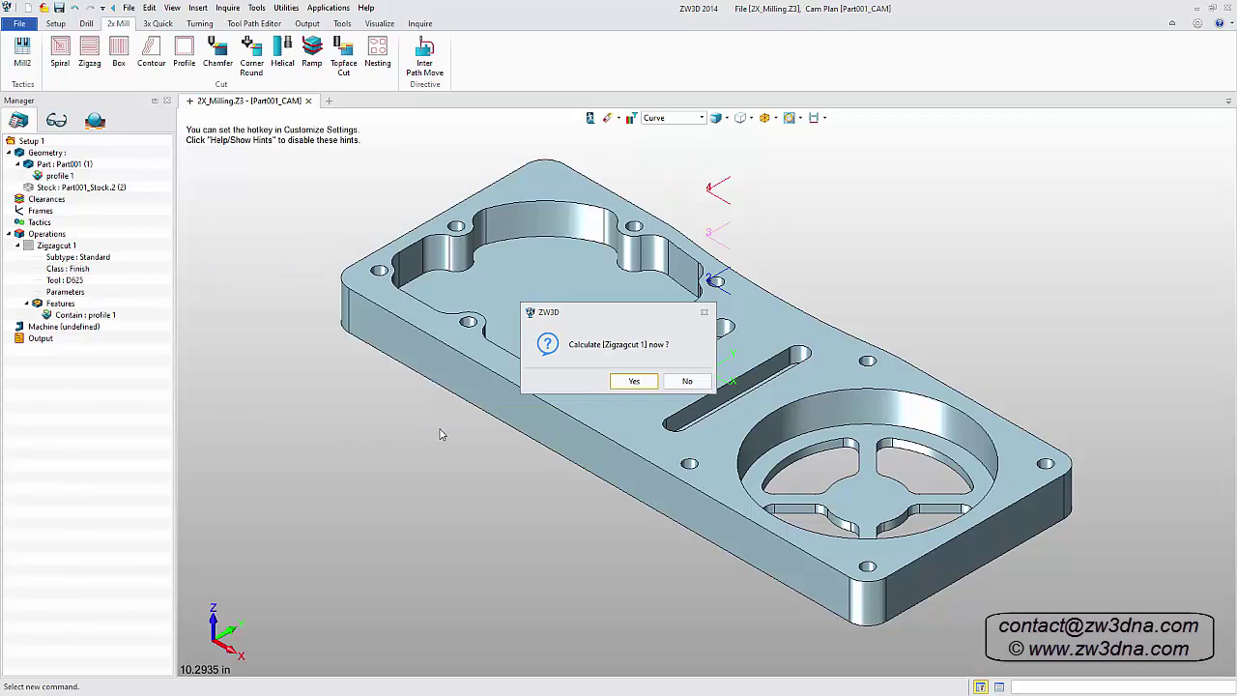
Step: Calculate Zigzagcut 1 with tool location Past Boundary, then hide its toolpath display
{"action": "left_click", "coordinate": [628, 383]}
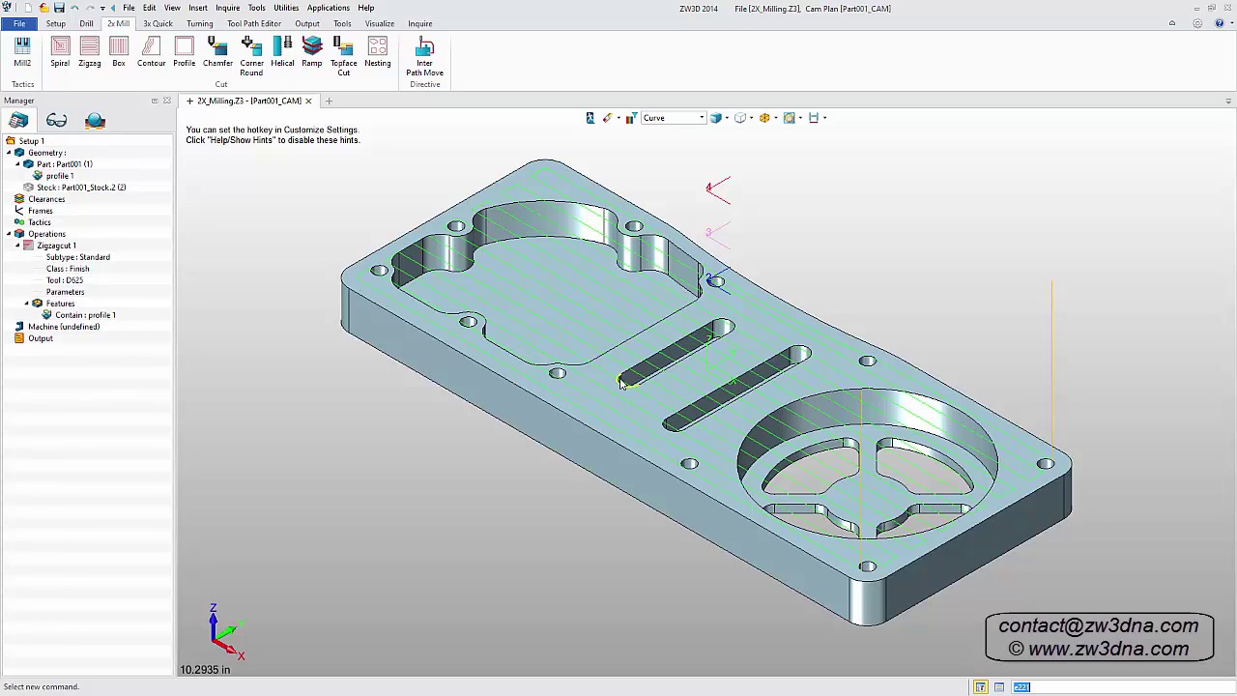
{"action": "double_click", "coordinate": [68, 291]}
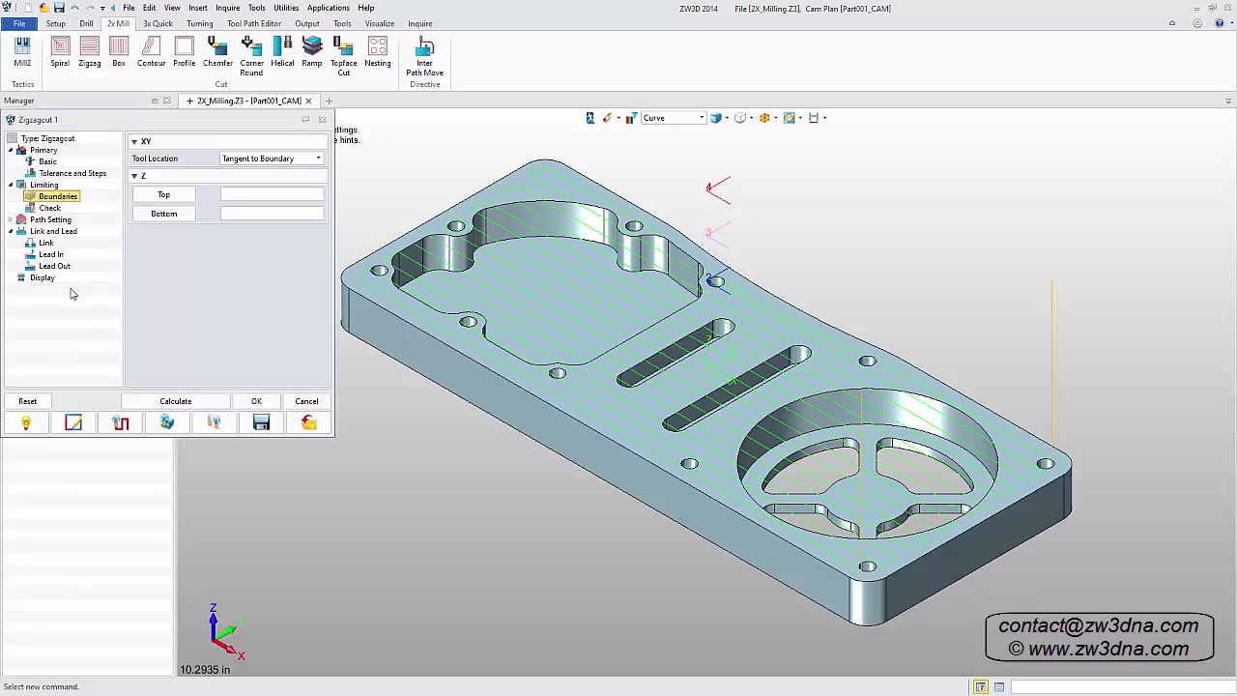
{"action": "left_click", "coordinate": [319, 159]}
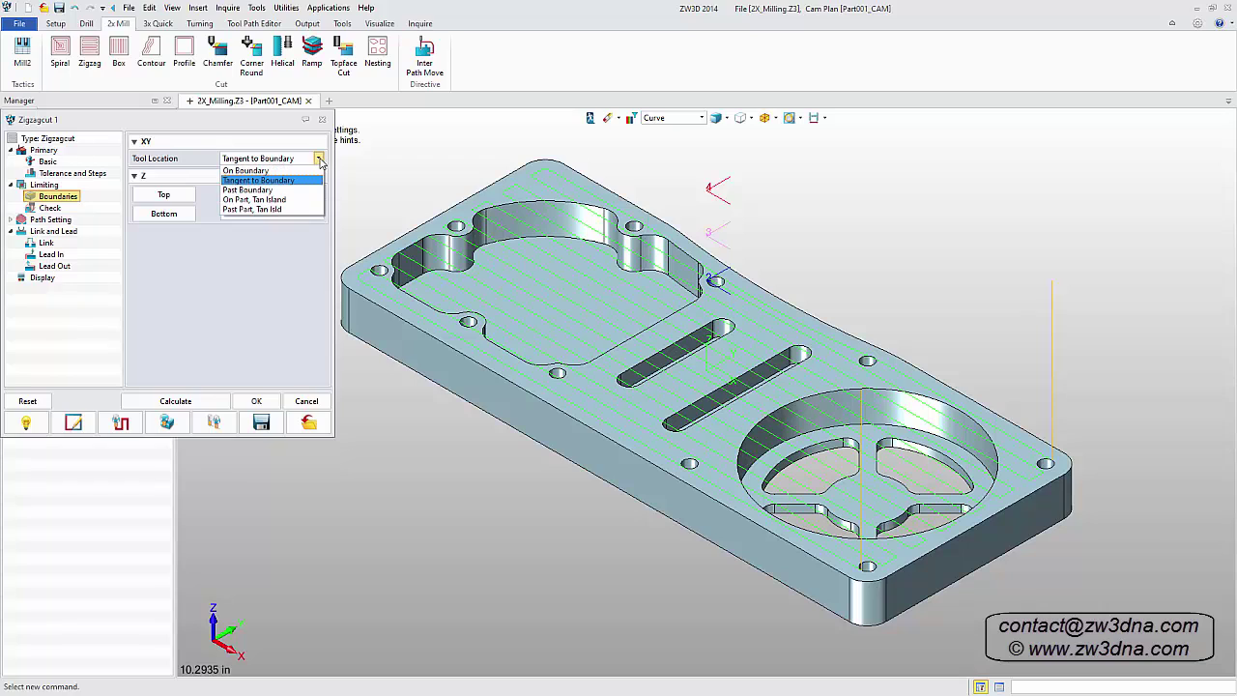
{"action": "left_click", "coordinate": [273, 189]}
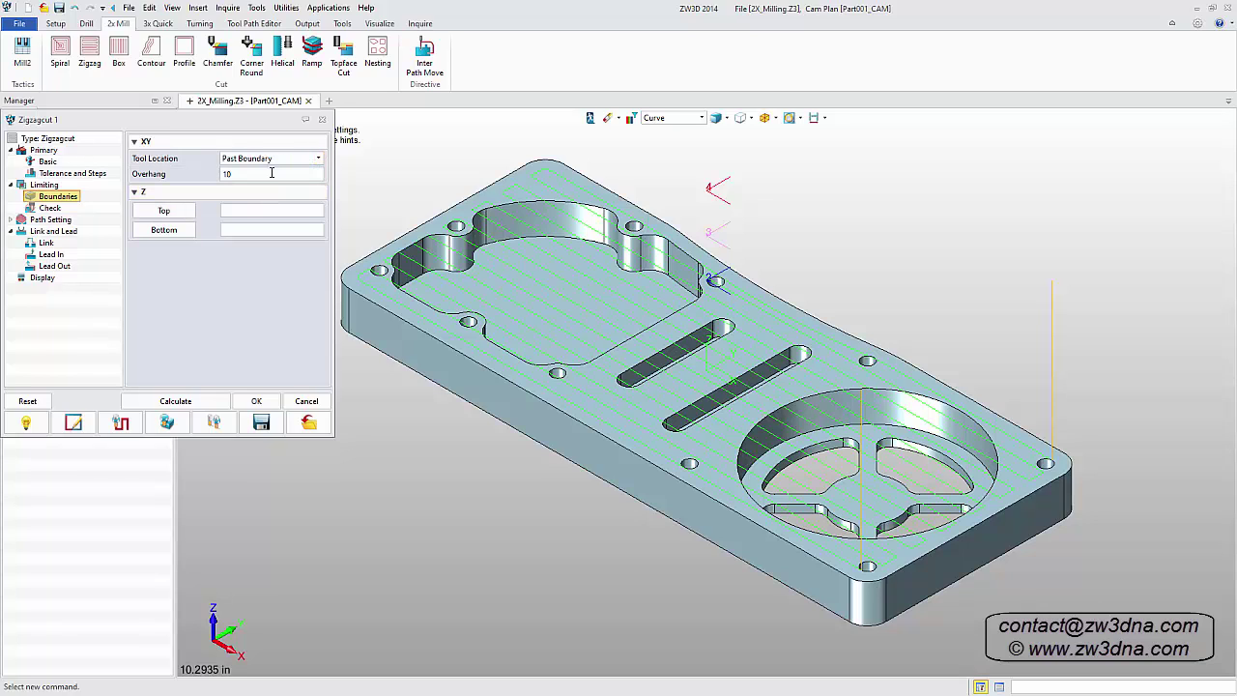
{"action": "mouse_move", "coordinate": [272, 173]}
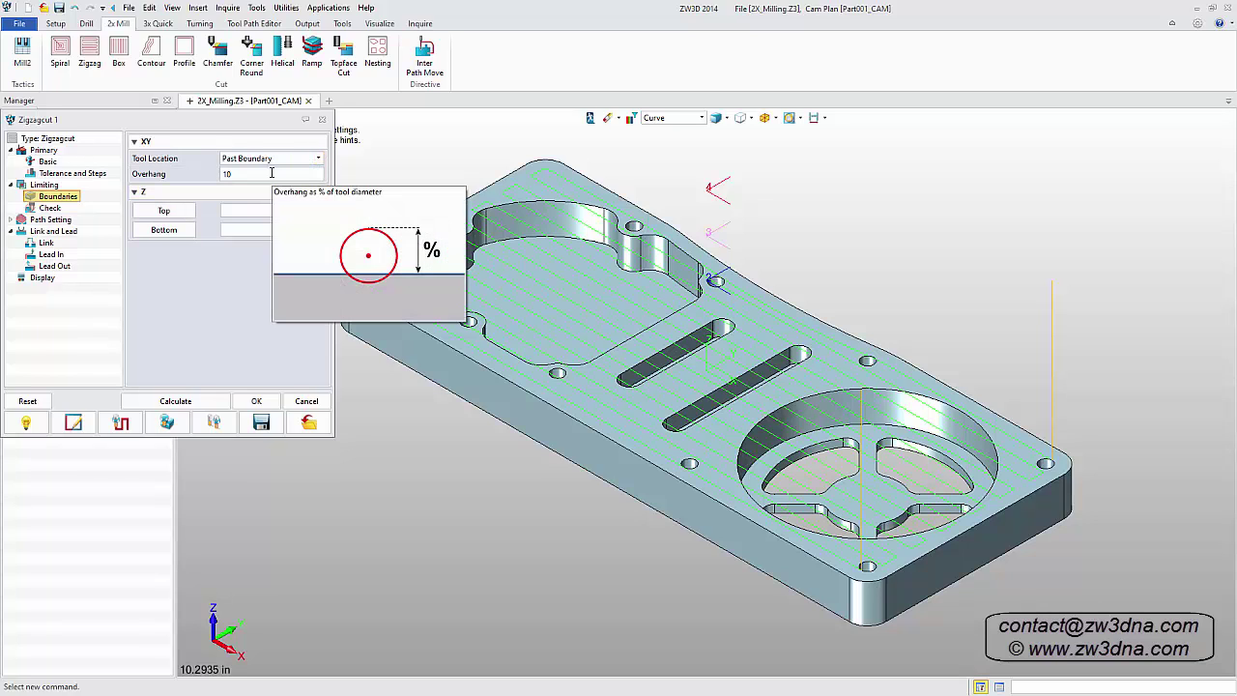
{"action": "left_click", "coordinate": [174, 400]}
{"action": "left_click", "coordinate": [256, 400]}
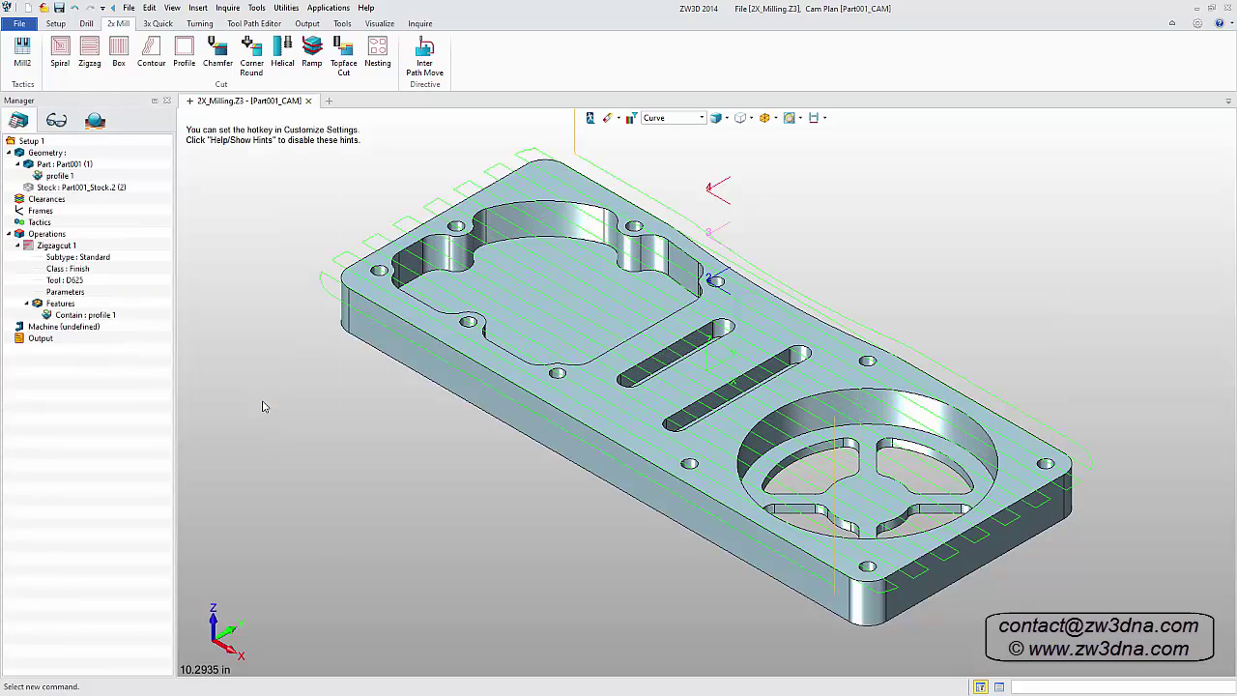
{"action": "left_click", "coordinate": [34, 248]}
{"action": "left_click", "coordinate": [32, 248]}
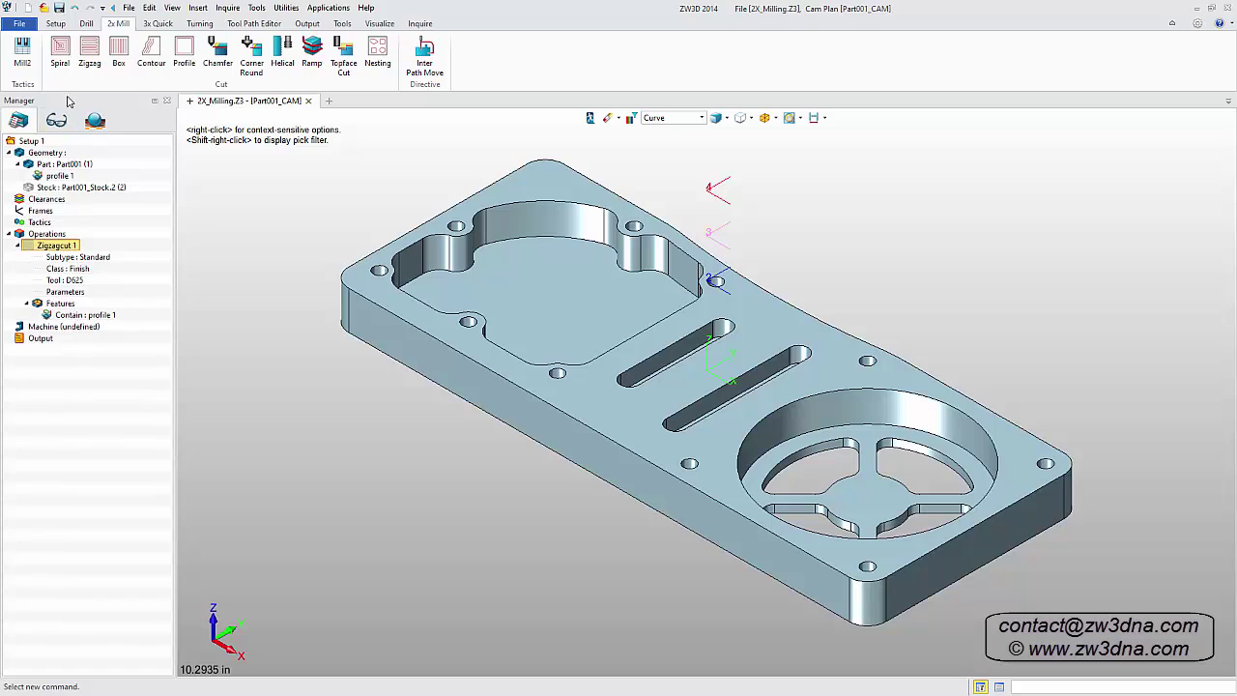
Step: Add Spiralcut 1 with profile 2 from both large pocket outlines, using tool D625
{"action": "left_click", "coordinate": [60, 53]}
{"action": "left_click", "coordinate": [282, 294]}
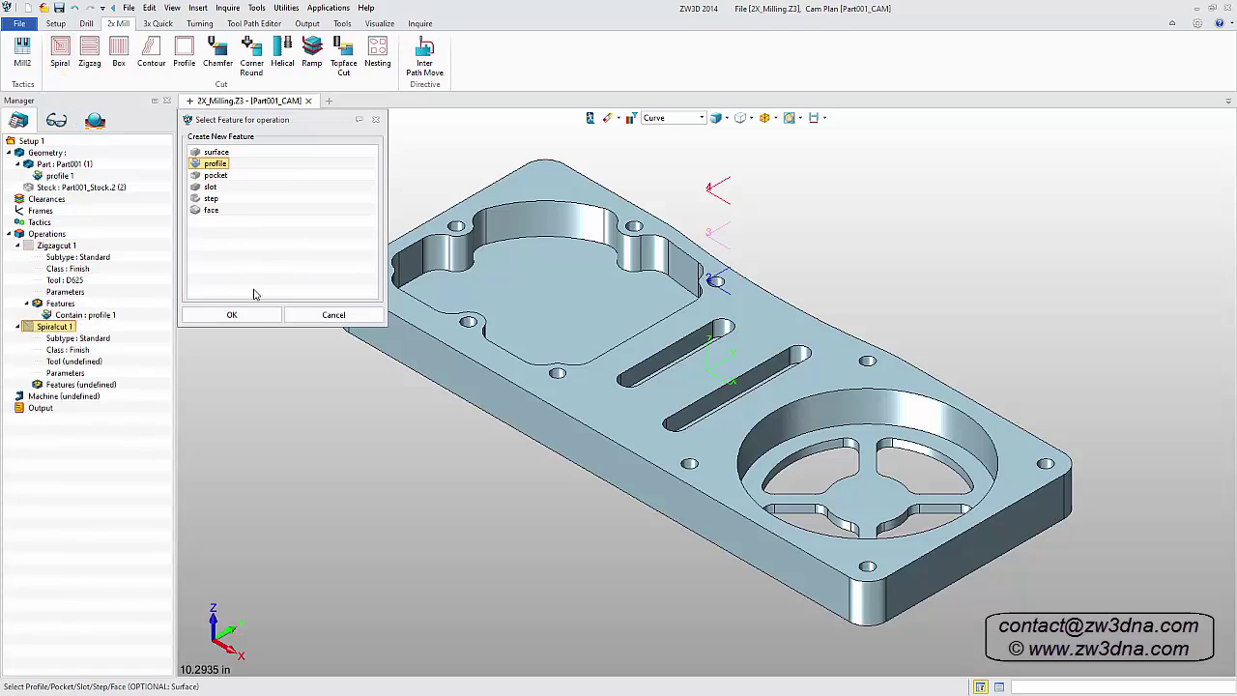
{"action": "left_click", "coordinate": [257, 313]}
{"action": "left_click", "coordinate": [524, 261]}
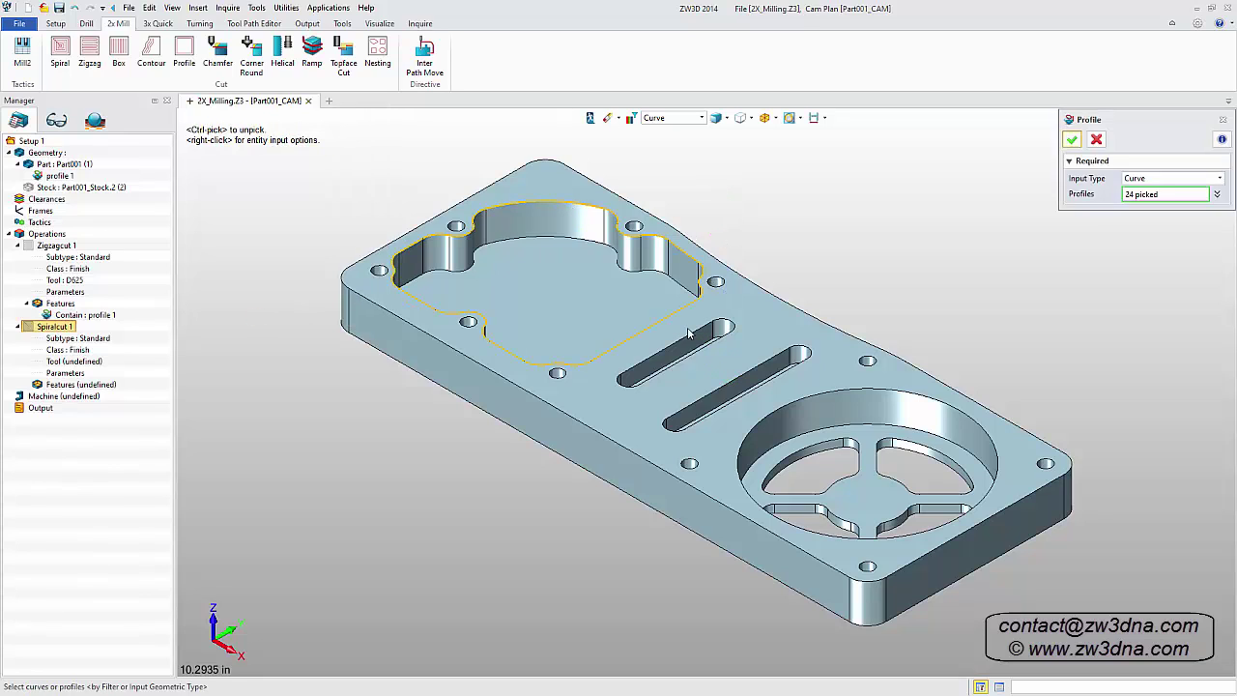
{"action": "left_click", "coordinate": [857, 390]}
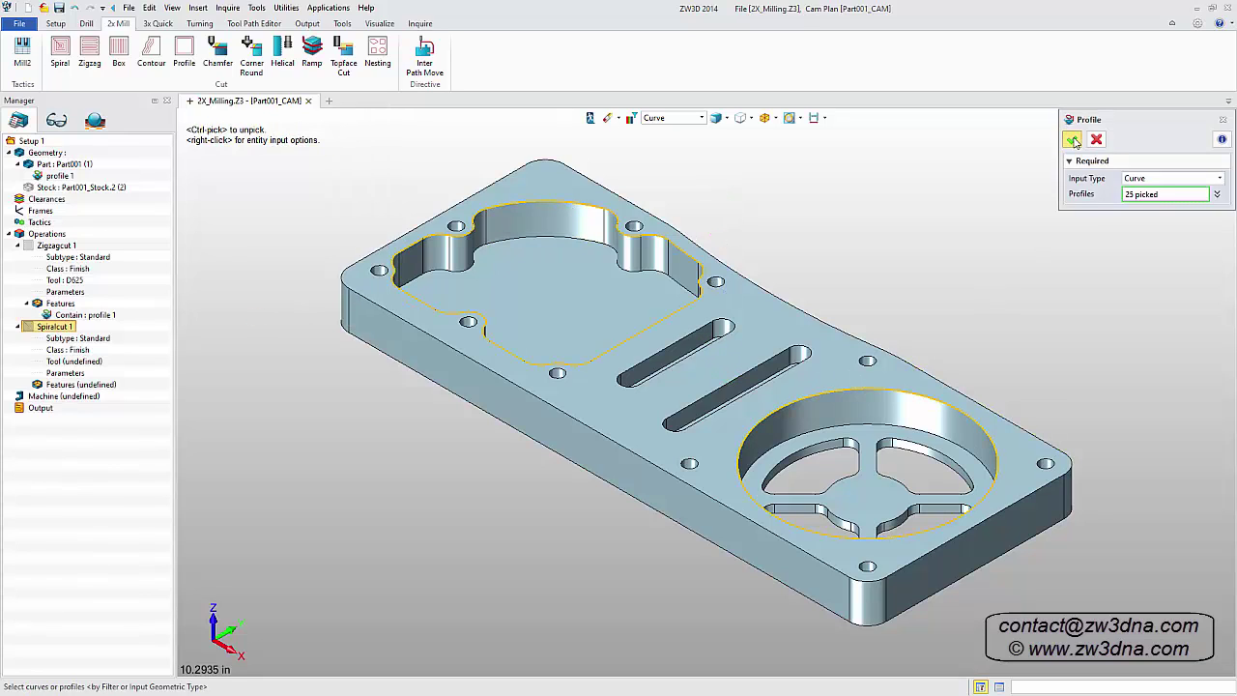
{"action": "left_click", "coordinate": [1073, 140]}
{"action": "left_click", "coordinate": [87, 384]}
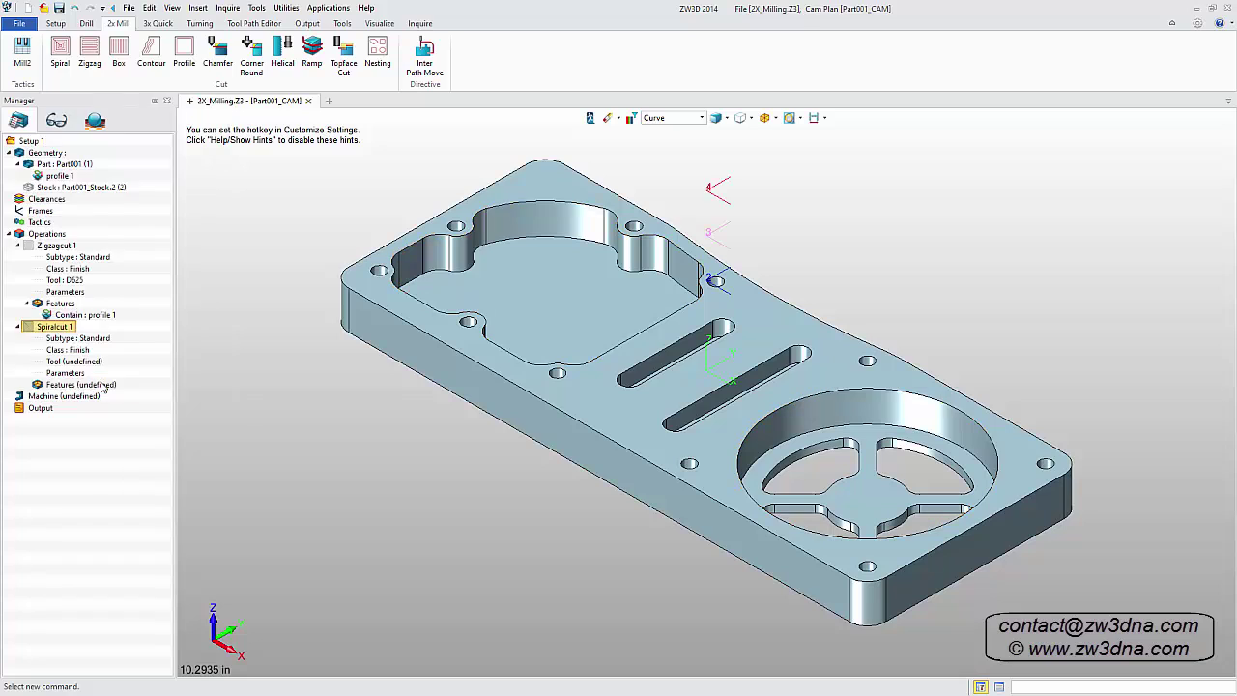
{"action": "double_click", "coordinate": [74, 372]}
{"action": "left_click", "coordinate": [121, 417]}
{"action": "double_click", "coordinate": [121, 418]}
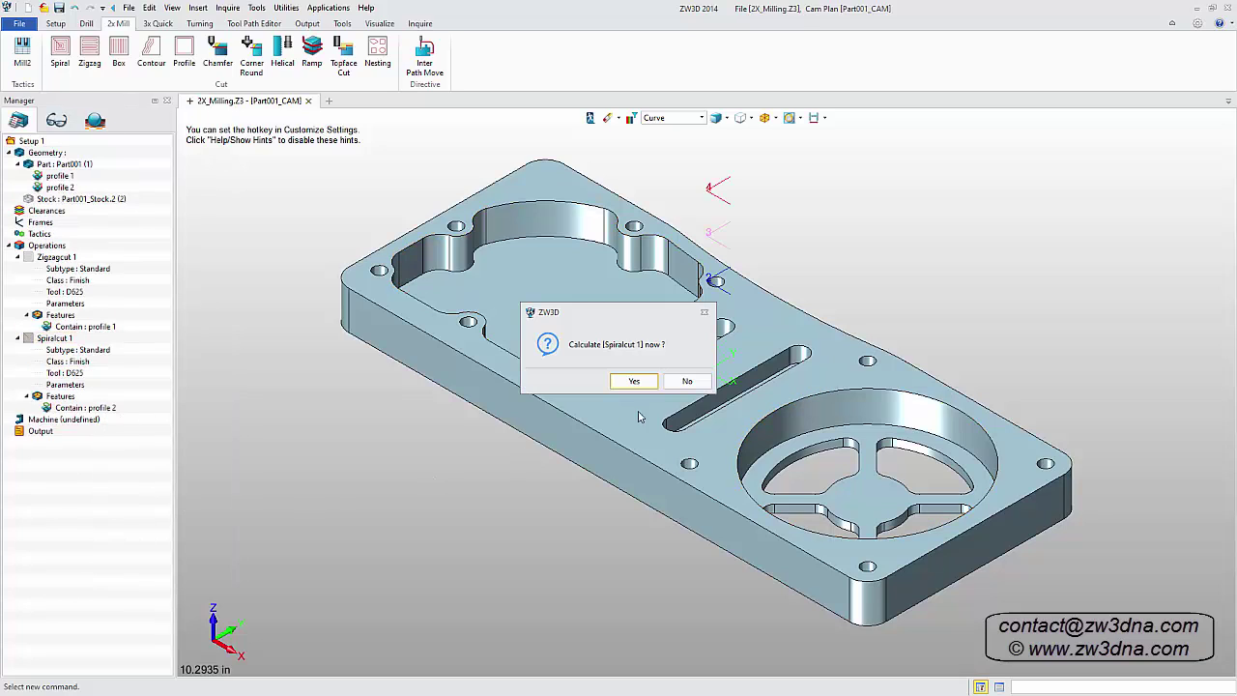
Step: Set Spiralcut 1 to Region First with top and pocket-floor limits, and calculate it
{"action": "left_click", "coordinate": [688, 382]}
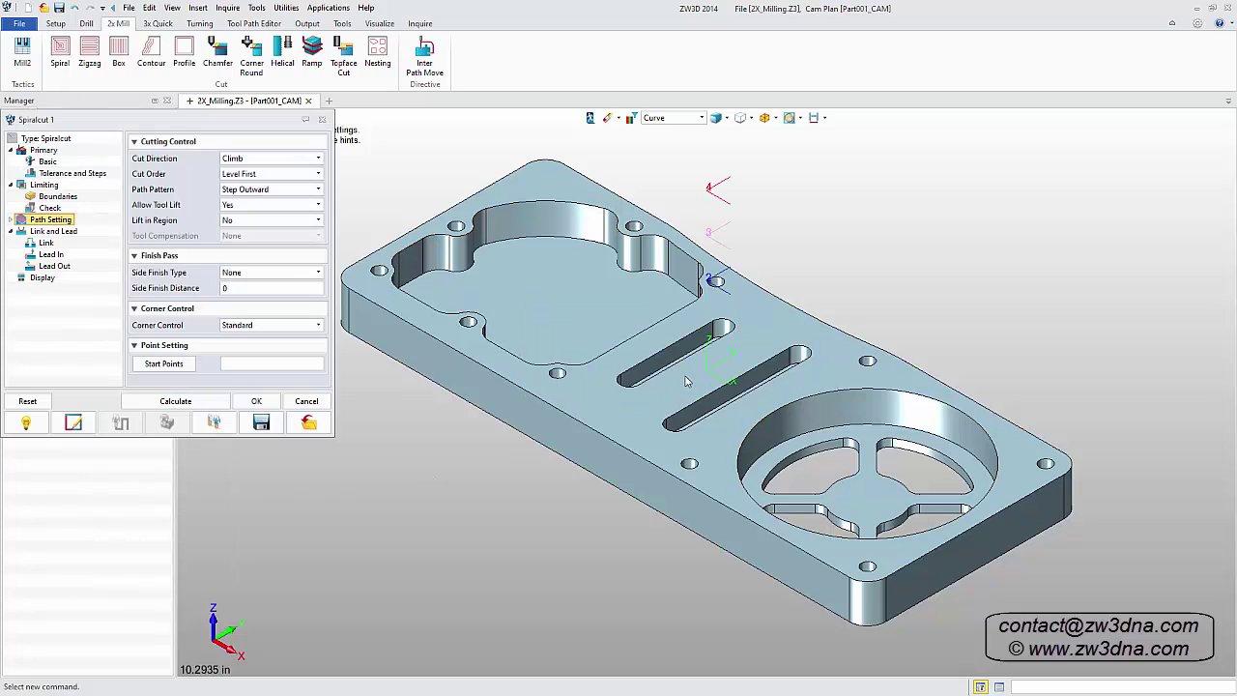
{"action": "left_click", "coordinate": [318, 174]}
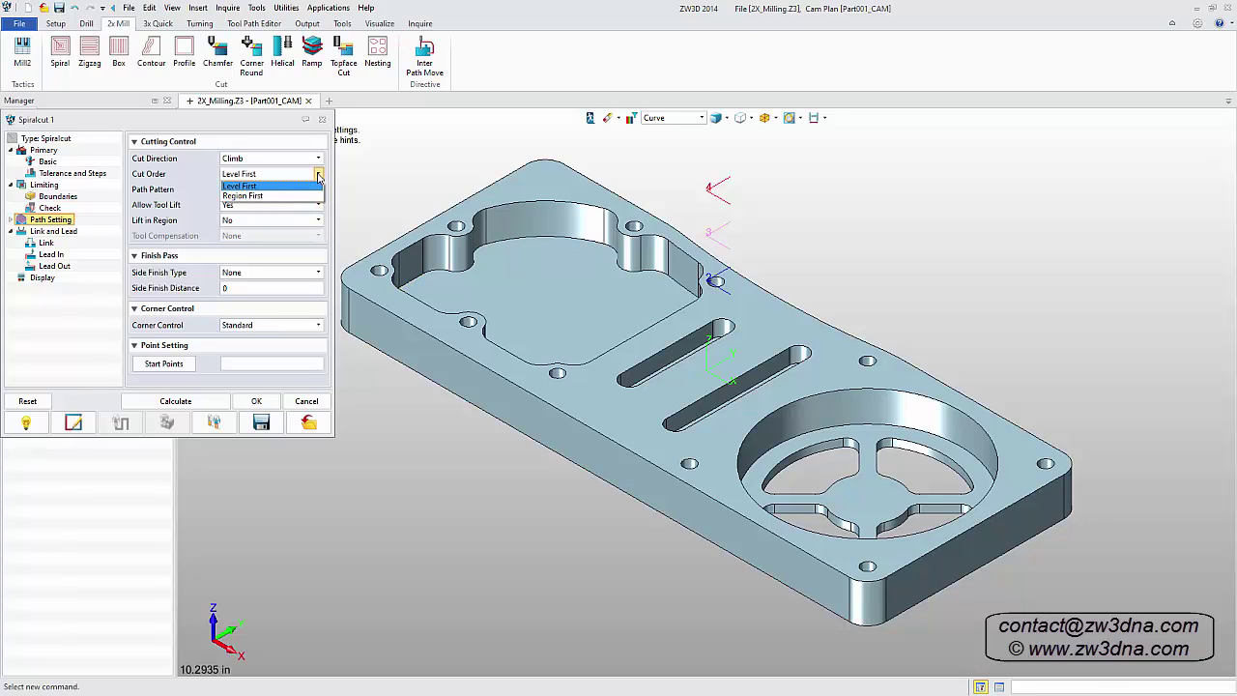
{"action": "left_click", "coordinate": [267, 197]}
{"action": "left_click", "coordinate": [58, 196]}
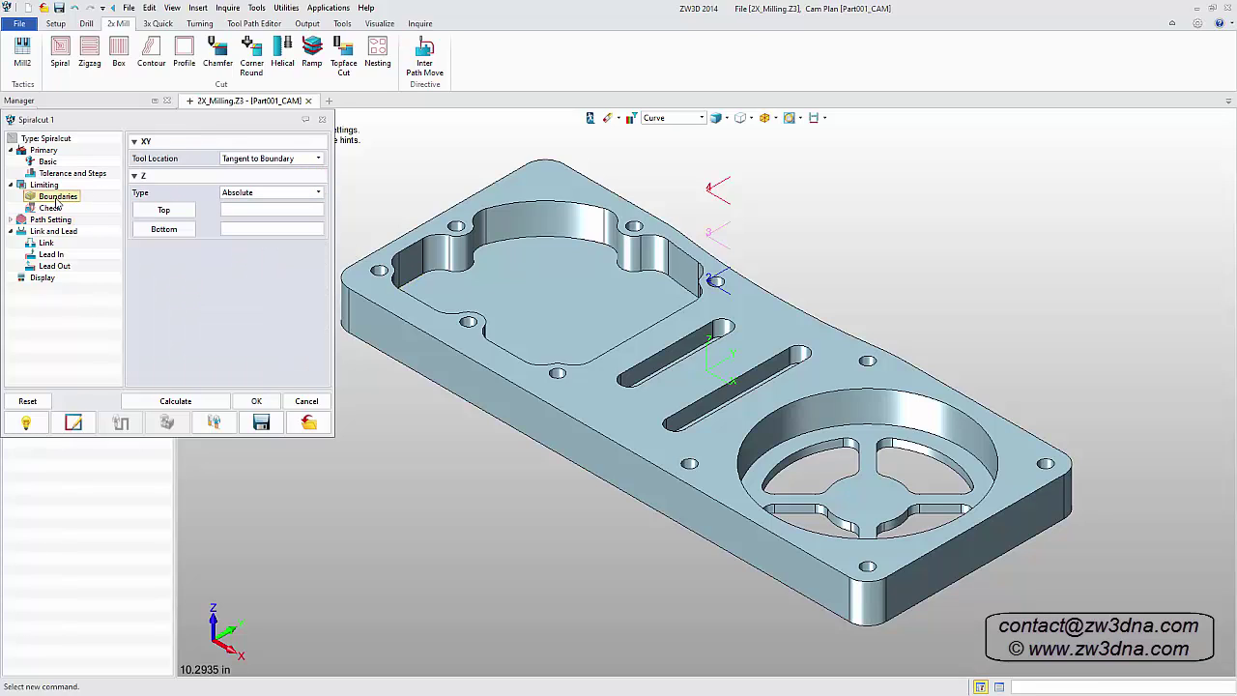
{"action": "left_click", "coordinate": [153, 211]}
{"action": "left_click", "coordinate": [542, 187]}
{"action": "left_click", "coordinate": [160, 229]}
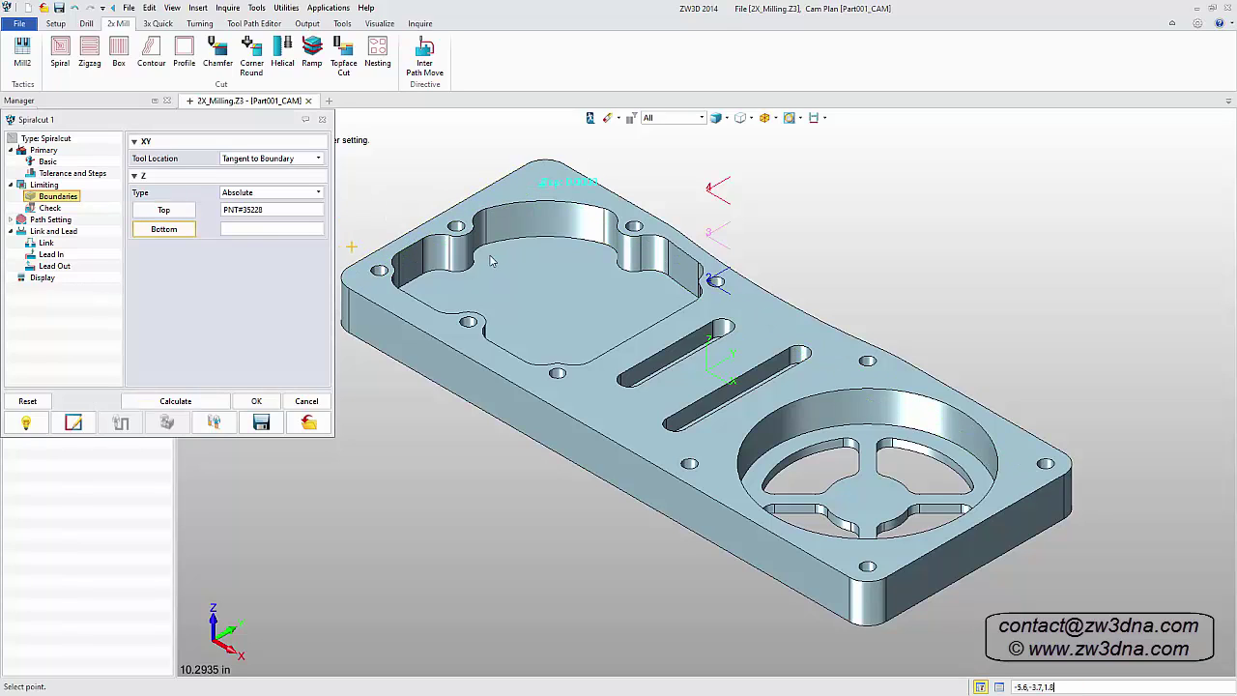
{"action": "left_click", "coordinate": [524, 277]}
{"action": "left_click", "coordinate": [190, 403]}
{"action": "left_click", "coordinate": [255, 407]}
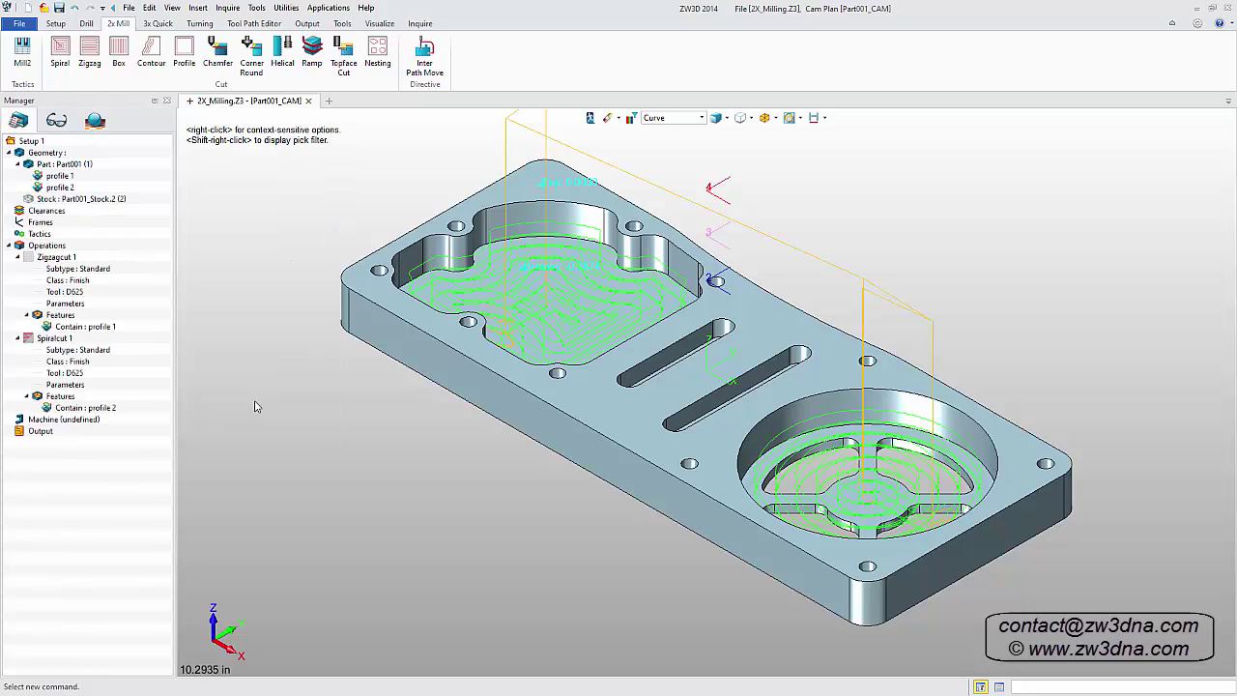
Step: Select Spiralcut 1 in the tree and add a new Spiralcut 2 operation
{"action": "left_click", "coordinate": [32, 340]}
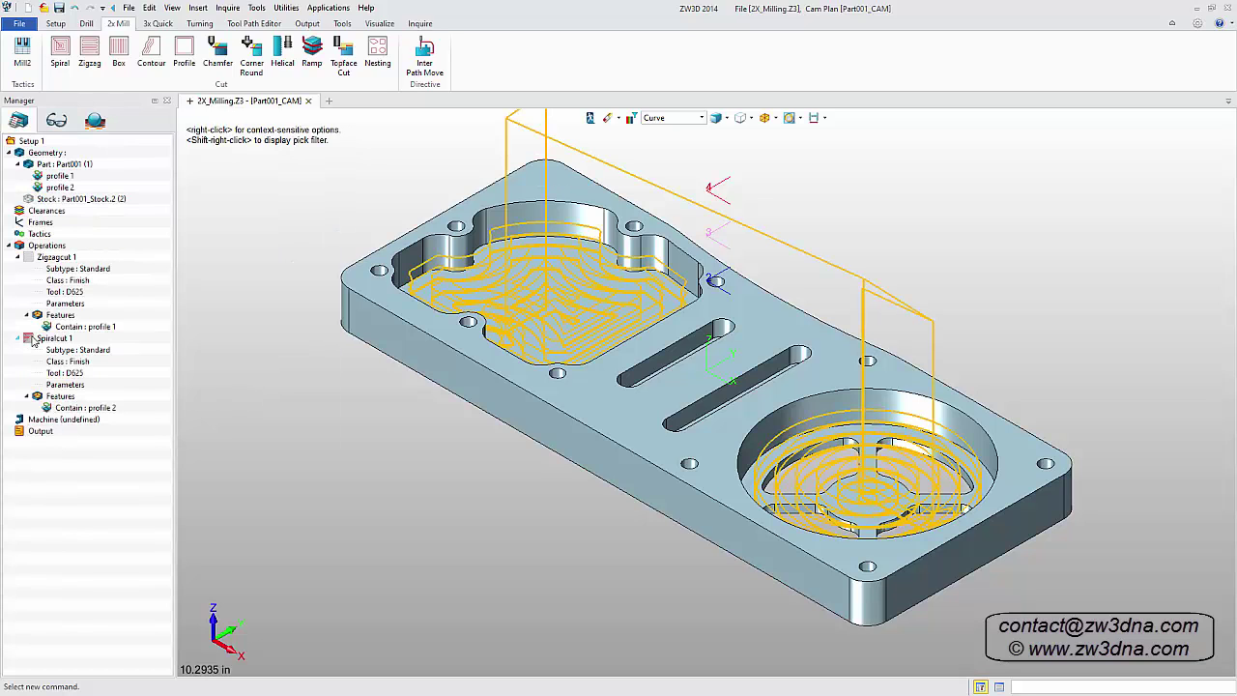
{"action": "left_click", "coordinate": [32, 340]}
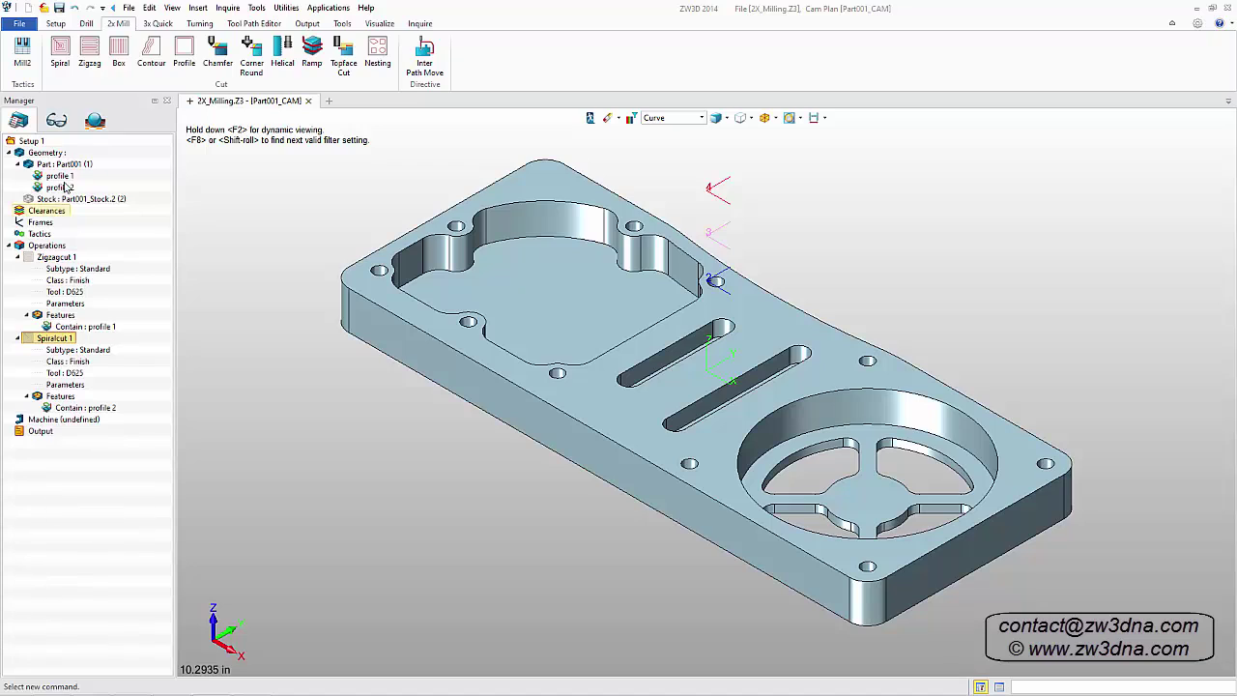
{"action": "left_click", "coordinate": [60, 60]}
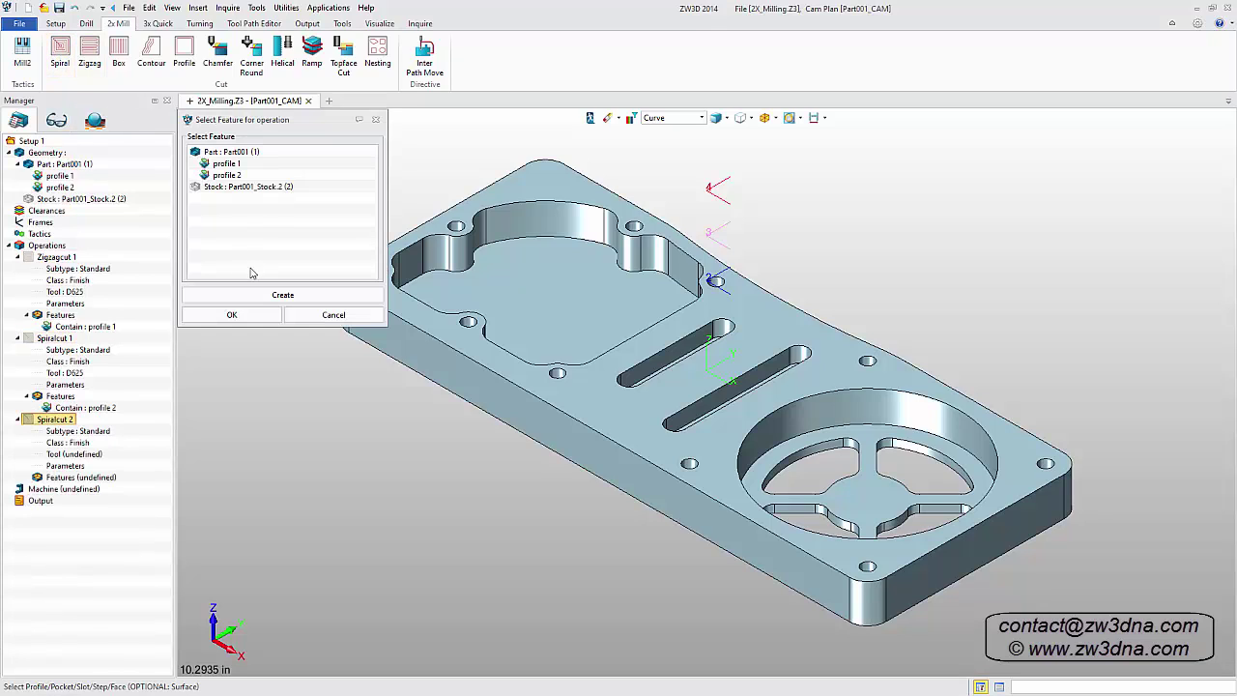
Step: Create profile 3 from the four lobe loops of the cutout for Spiralcut 2
{"action": "left_click", "coordinate": [263, 296]}
{"action": "left_click", "coordinate": [214, 164]}
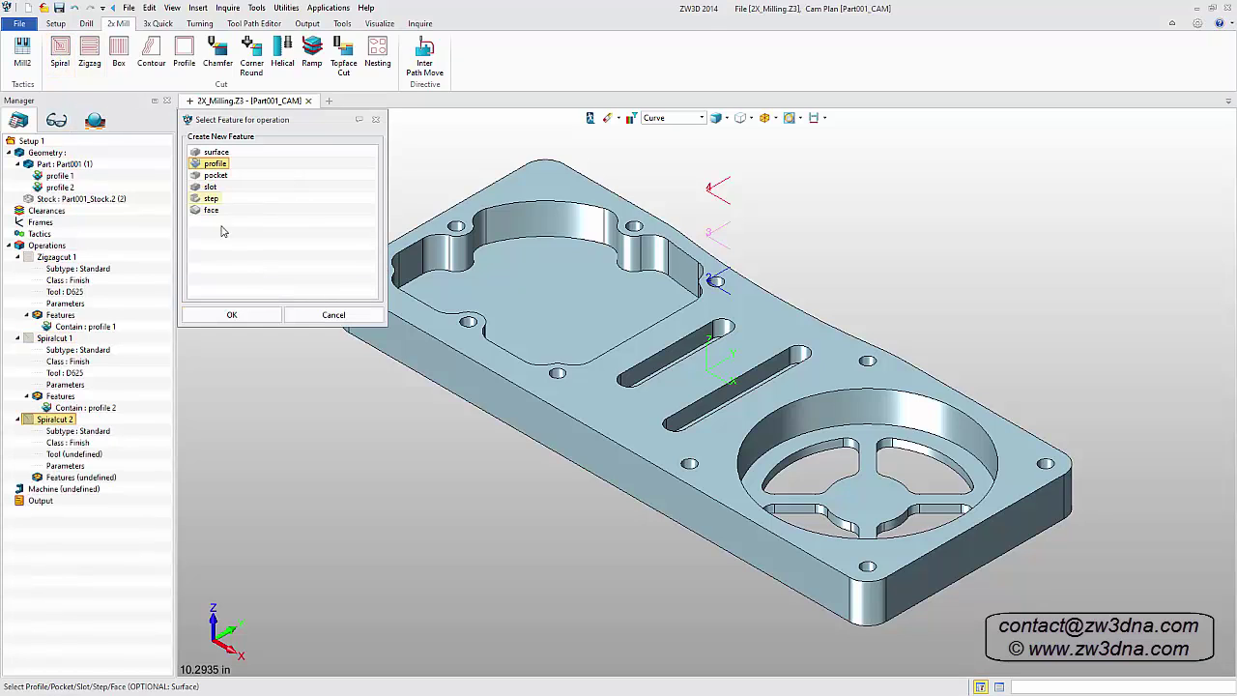
{"action": "left_click", "coordinate": [242, 317]}
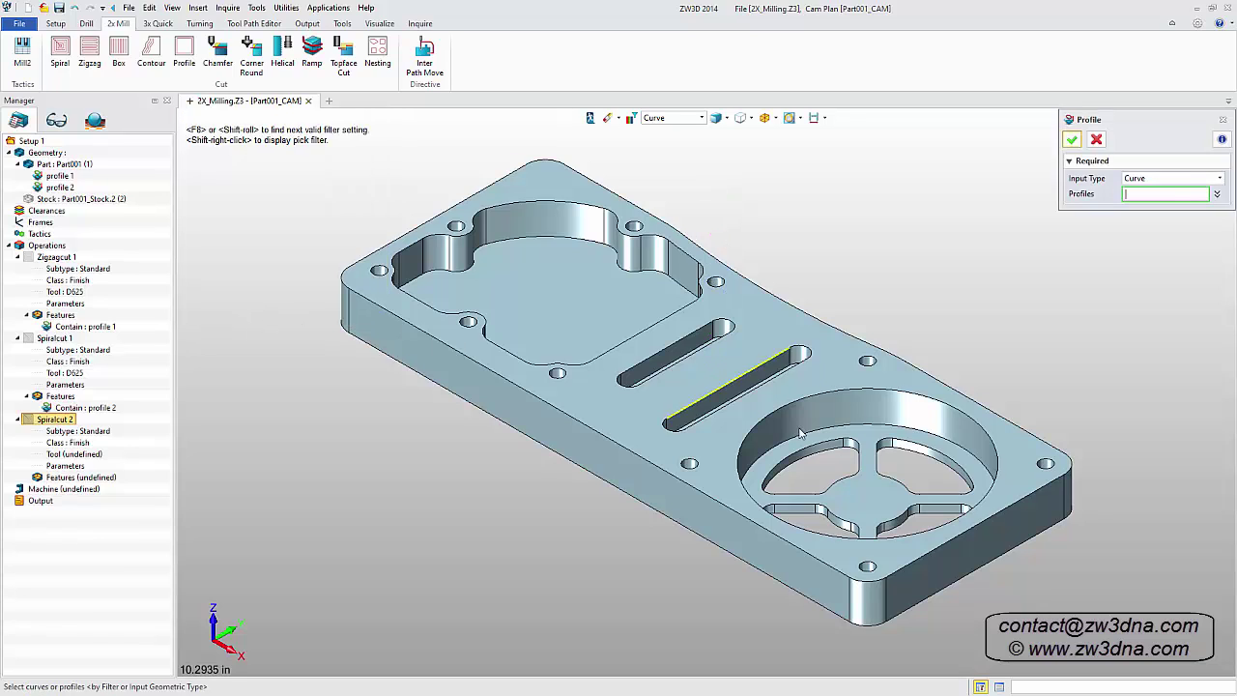
{"action": "left_click", "coordinate": [822, 454]}
{"action": "left_click", "coordinate": [813, 509]}
{"action": "left_click", "coordinate": [928, 459]}
{"action": "left_click", "coordinate": [928, 509]}
{"action": "left_click", "coordinate": [1072, 139]}
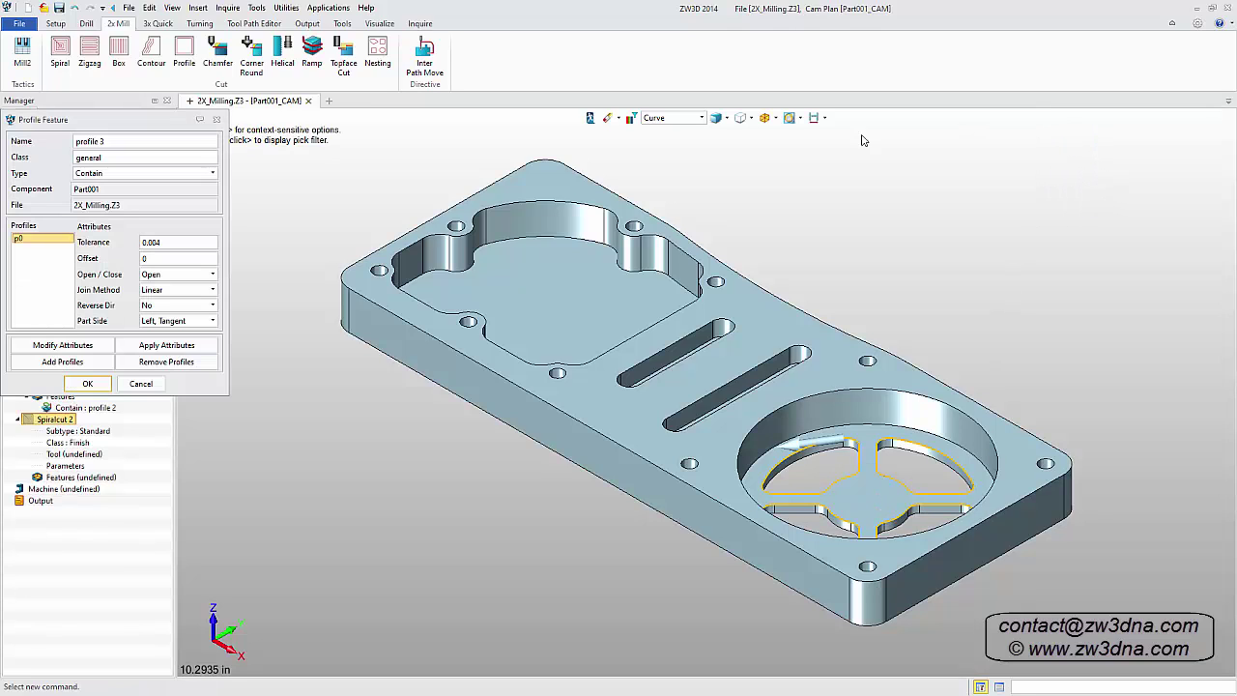
{"action": "left_click", "coordinate": [87, 384]}
Step: Define a new flat end mill D375, radius 0 and diameter 0.375, for Spiralcut 2
{"action": "double_click", "coordinate": [68, 465]}
{"action": "left_click", "coordinate": [161, 576]}
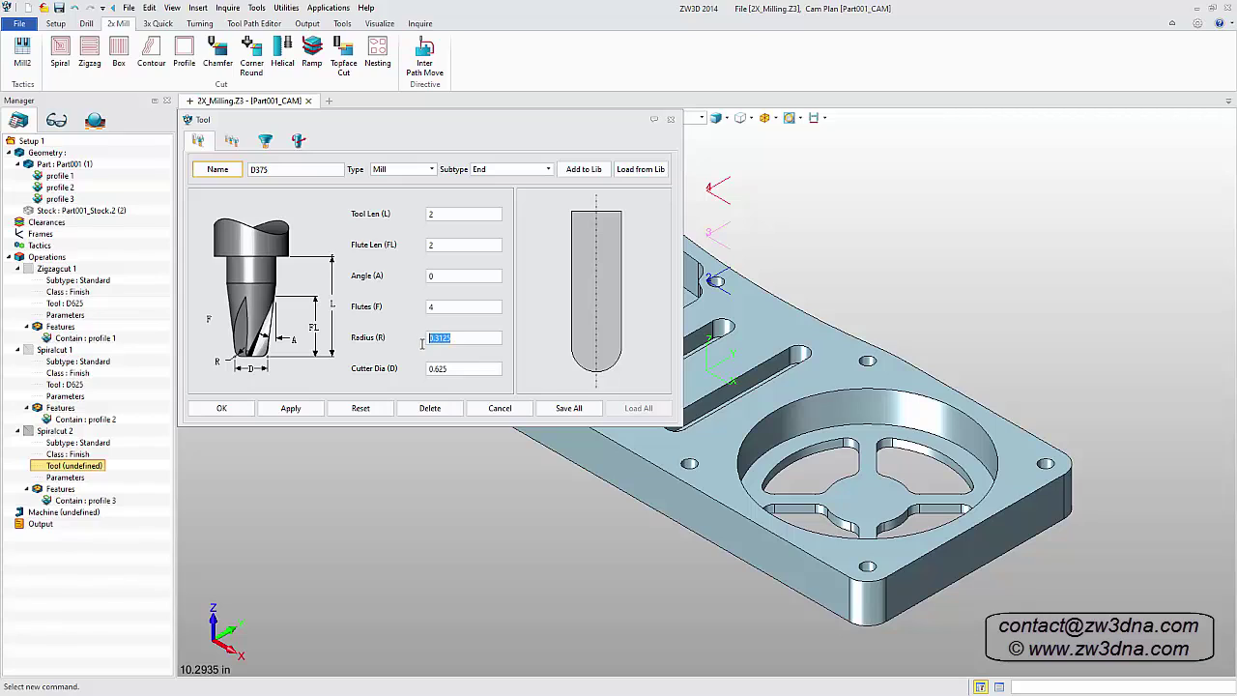
{"action": "left_click", "coordinate": [449, 368]}
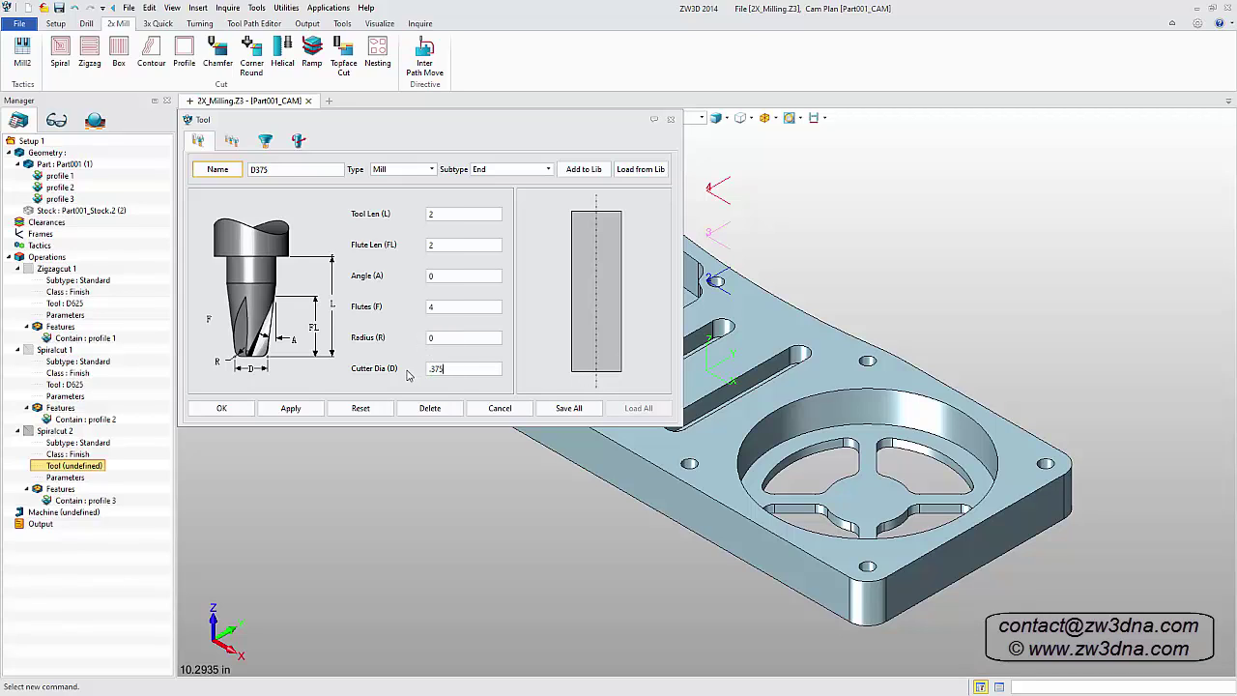
{"action": "left_click", "coordinate": [222, 408]}
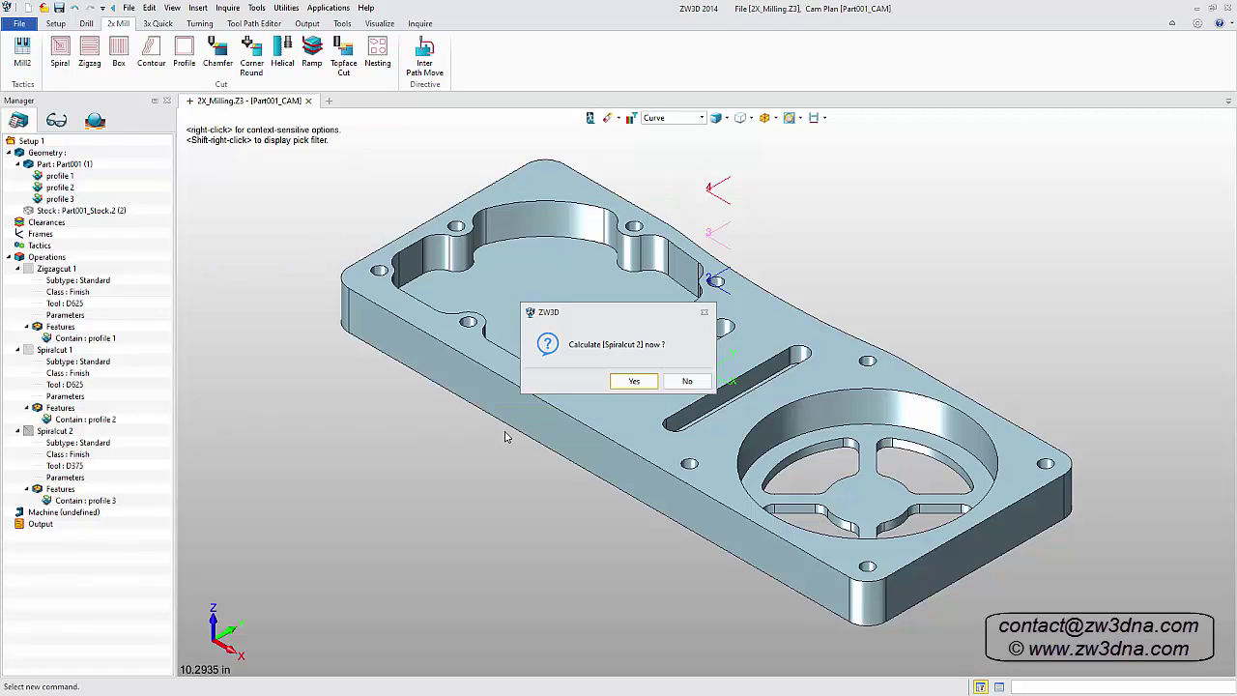
Step: Set Spiralcut 2's top limit on the plate top and bottom on the cutout floor, and calculate it
{"action": "left_click", "coordinate": [670, 383]}
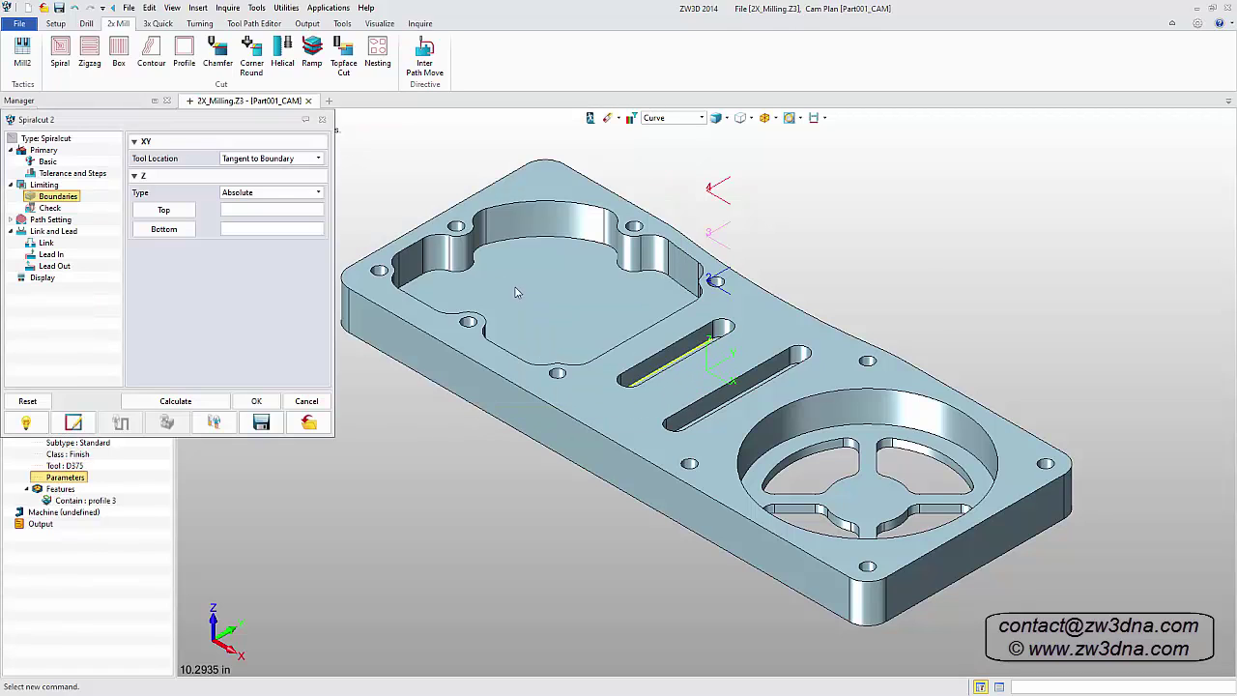
{"action": "left_click", "coordinate": [164, 209]}
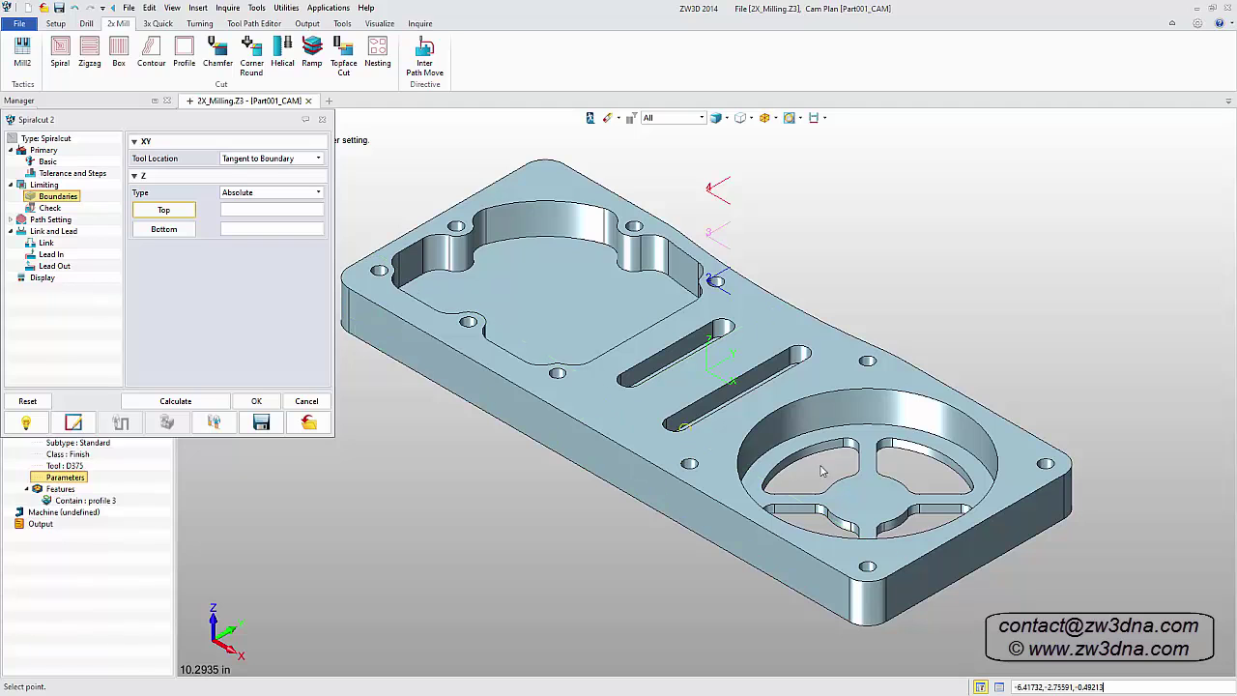
{"action": "left_click", "coordinate": [880, 493]}
{"action": "left_click", "coordinate": [164, 229]}
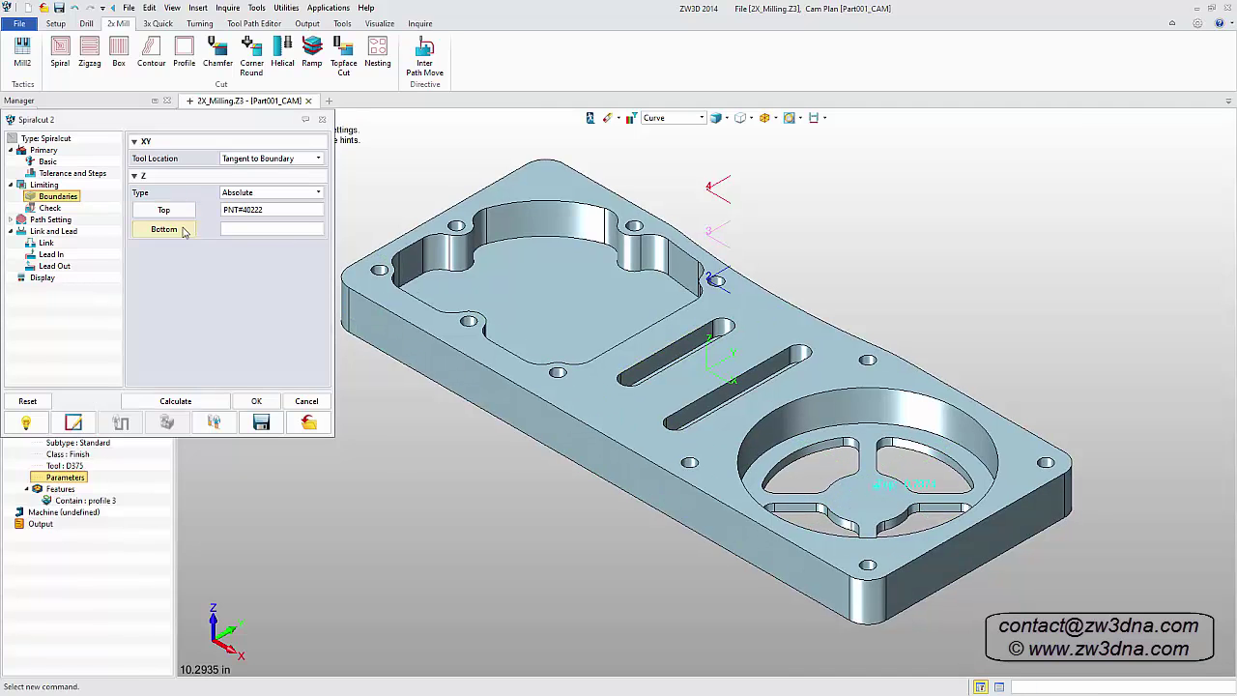
{"action": "middle_click_drag", "start_coordinate": [676, 386], "coordinate": [793, 353]}
{"action": "left_click", "coordinate": [810, 348]}
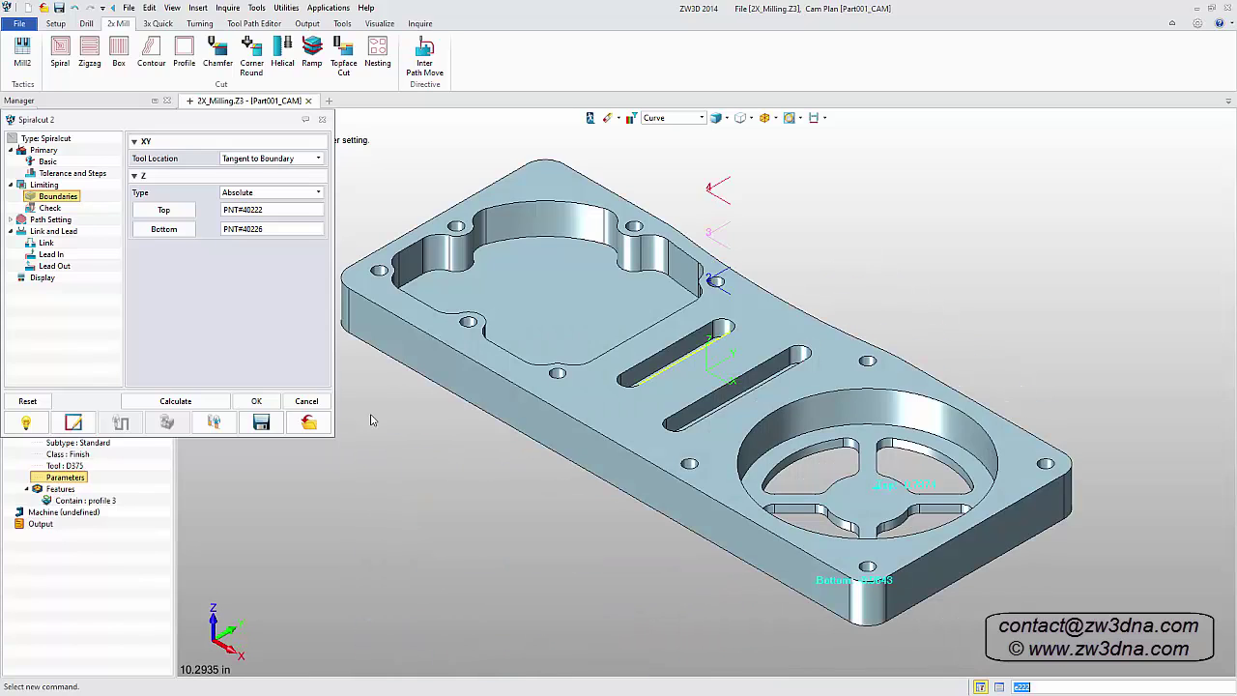
{"action": "left_click", "coordinate": [187, 406]}
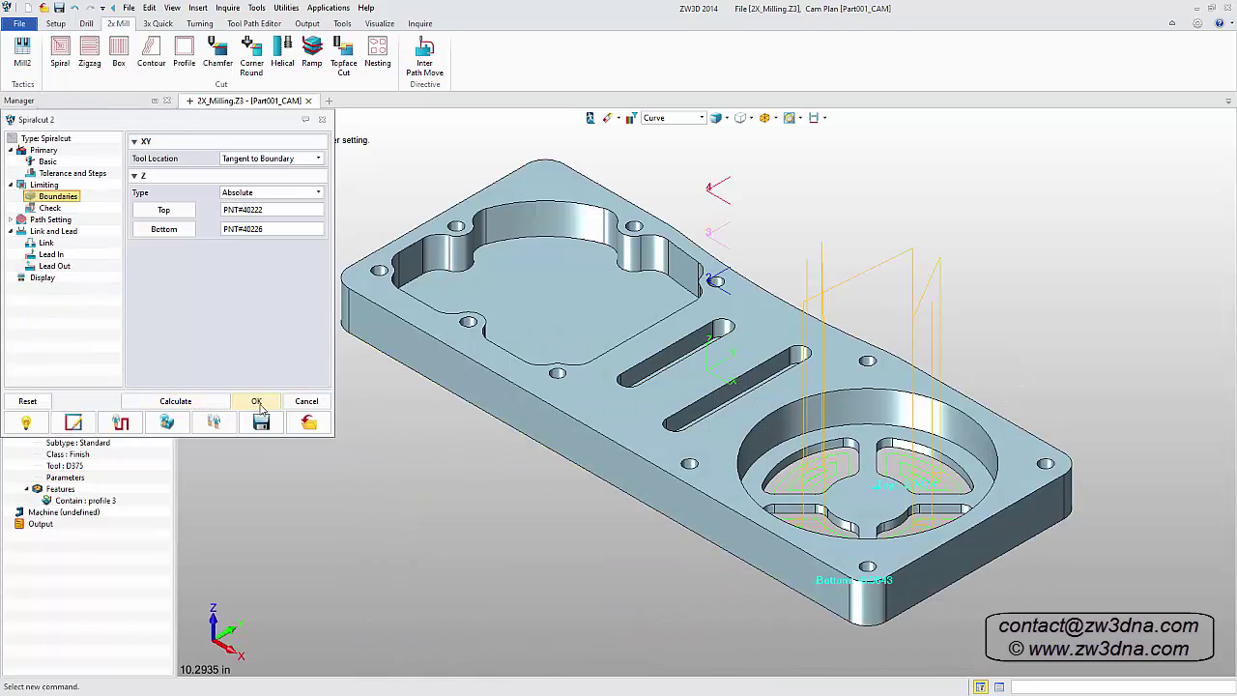
{"action": "left_click", "coordinate": [260, 406]}
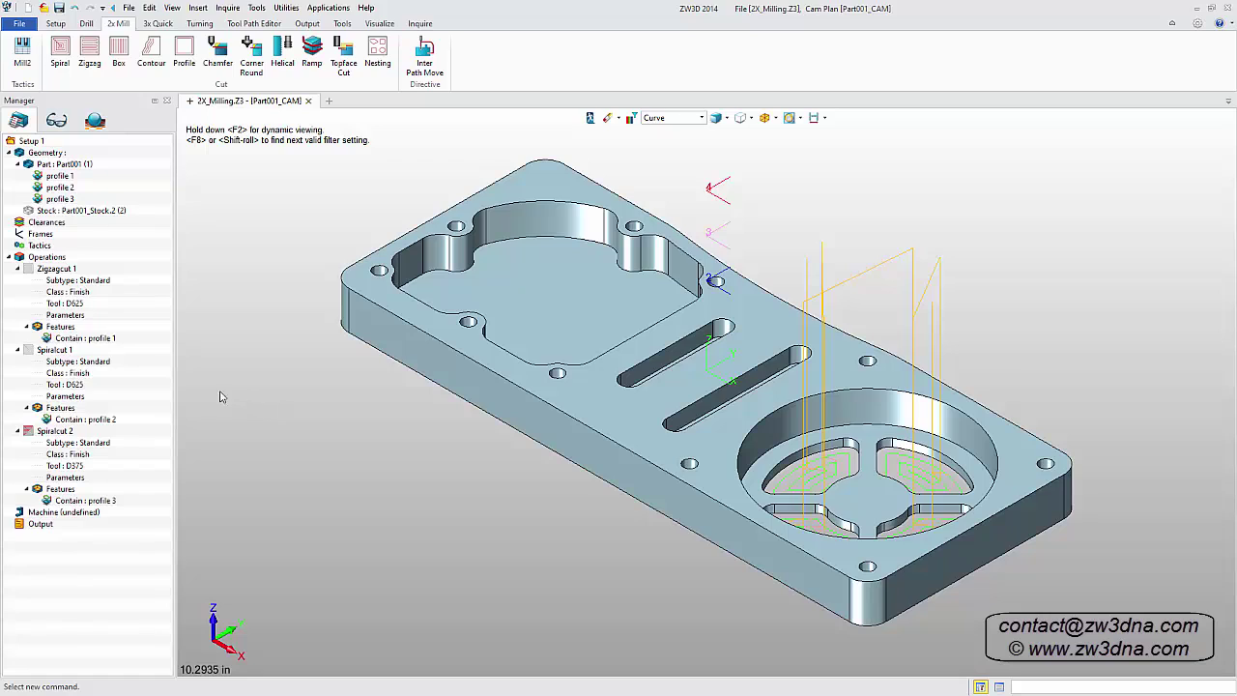
{"action": "left_click", "coordinate": [30, 434]}
{"action": "left_click", "coordinate": [30, 436]}
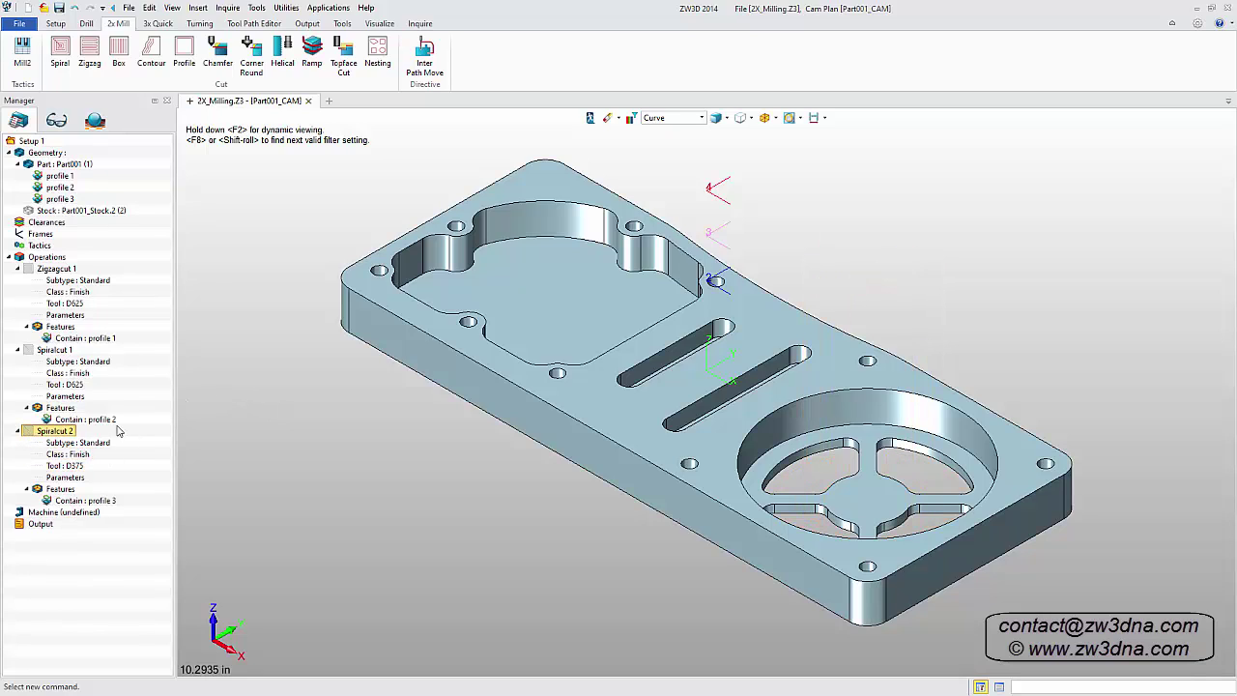
Step: Add Rampcut 1 with profile 4 from the two angled slots, using tool D375, without calculating
{"action": "left_click", "coordinate": [310, 54]}
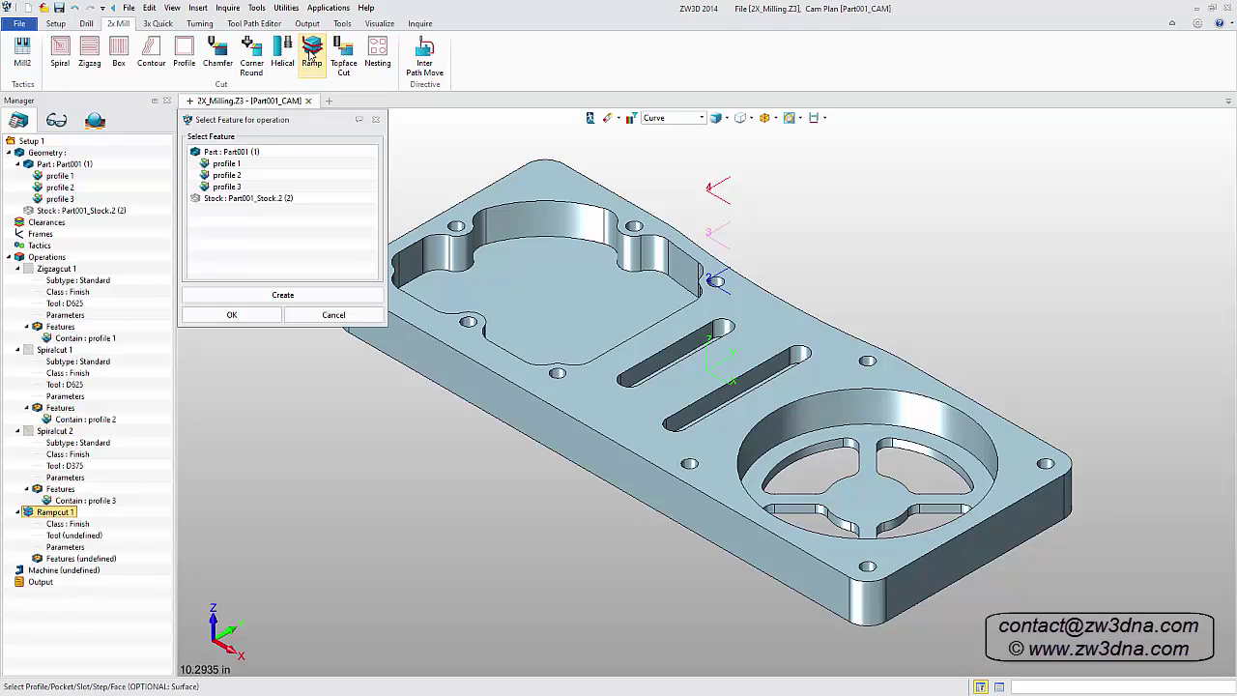
{"action": "left_click", "coordinate": [244, 295]}
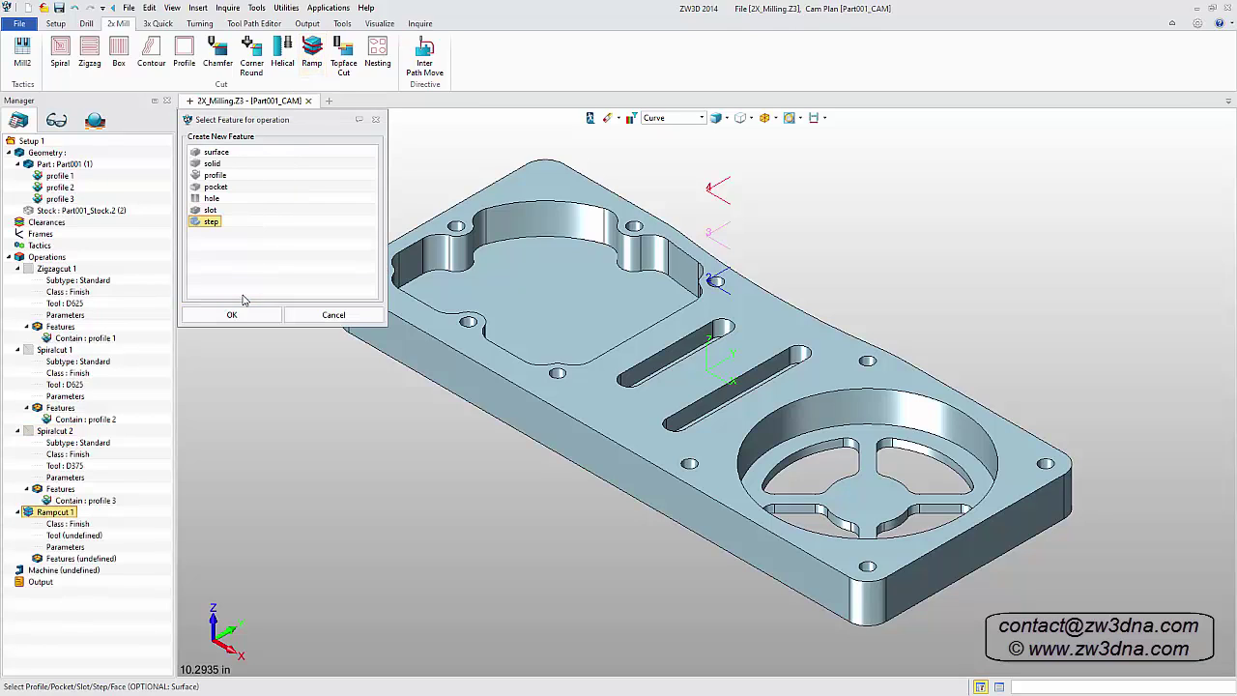
{"action": "left_click", "coordinate": [214, 175]}
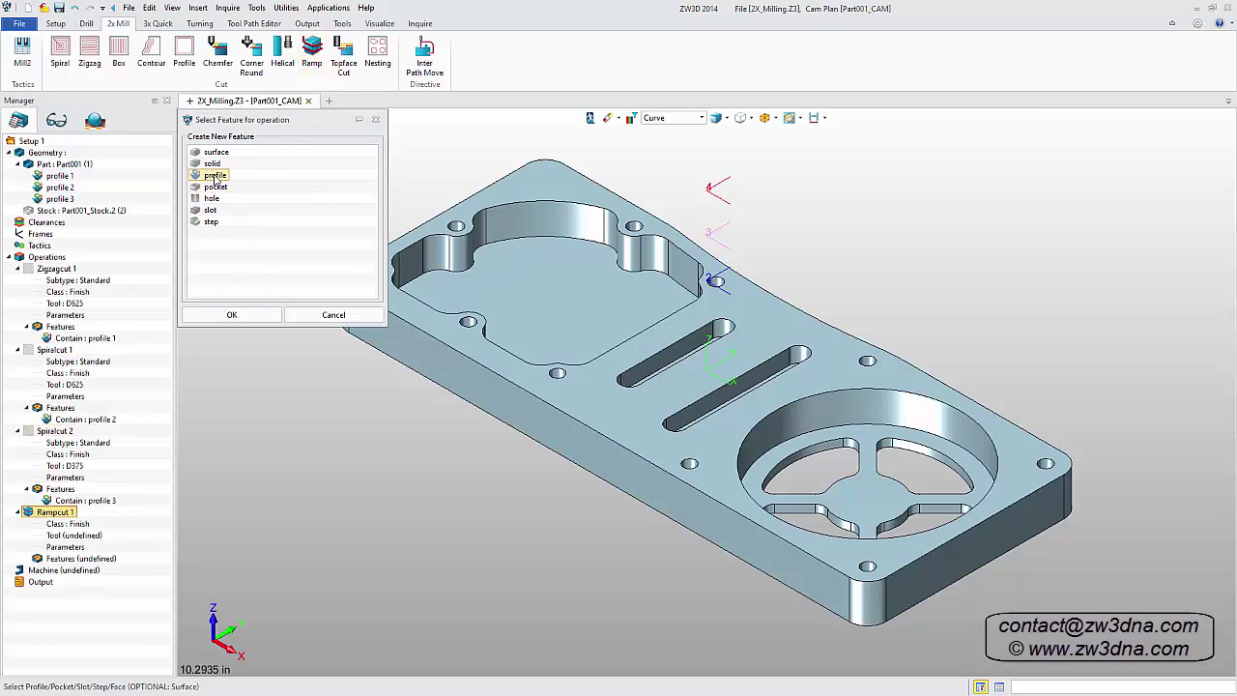
{"action": "left_click", "coordinate": [265, 317]}
{"action": "left_click", "coordinate": [677, 365]}
{"action": "left_click", "coordinate": [739, 387]}
{"action": "left_click", "coordinate": [1072, 139]}
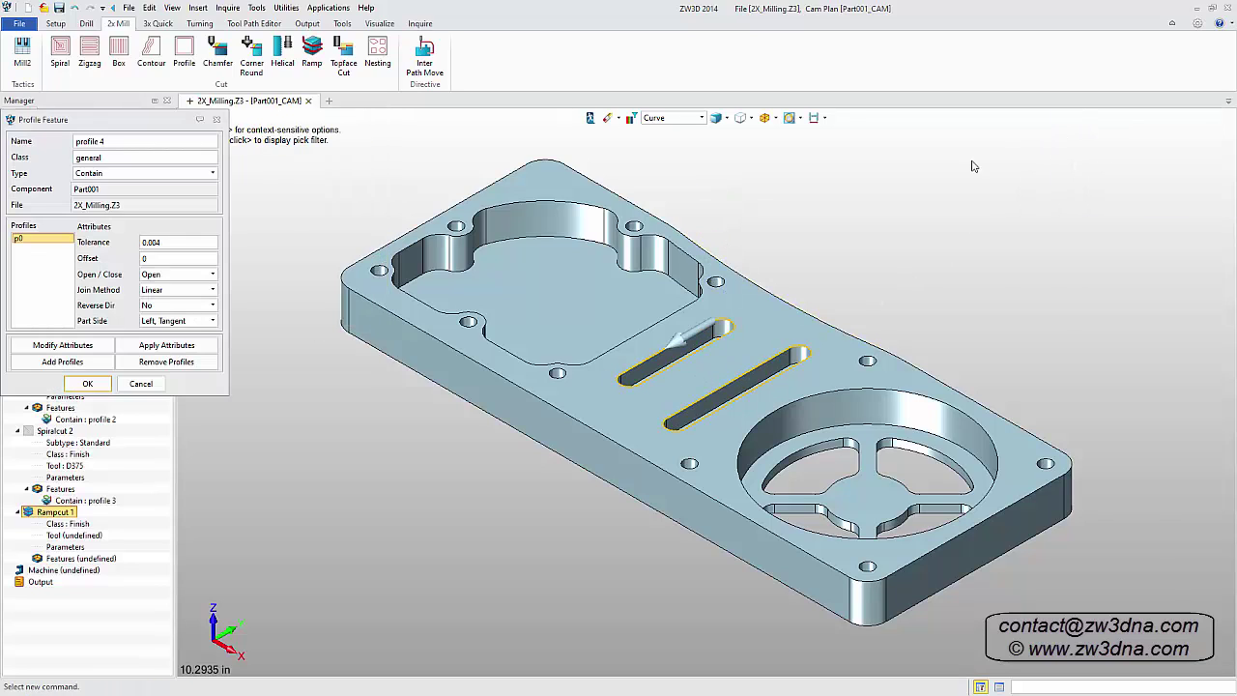
{"action": "left_click", "coordinate": [87, 383]}
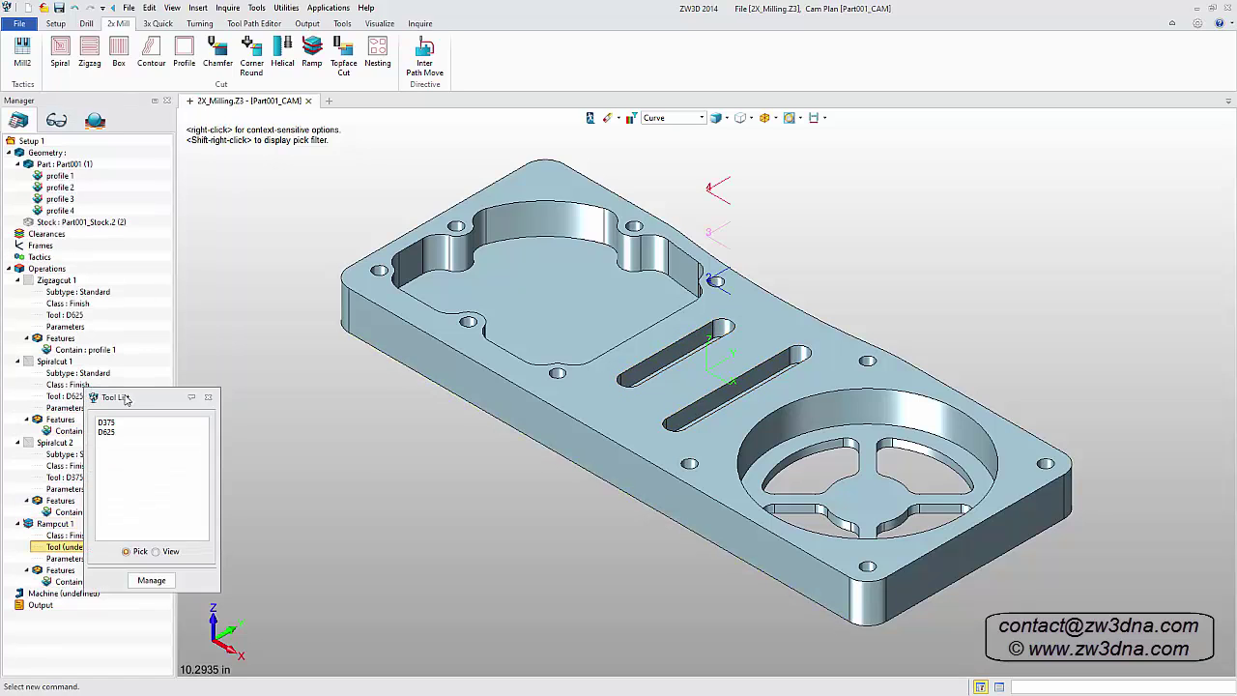
{"action": "left_click", "coordinate": [125, 423]}
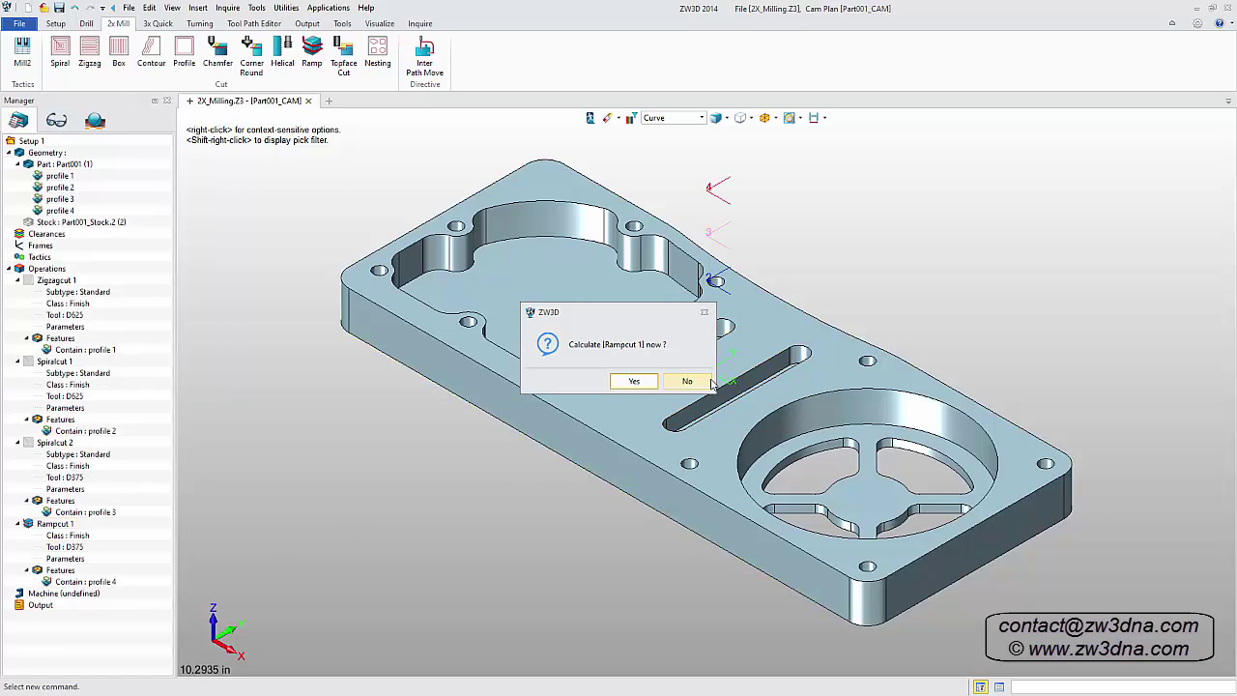
{"action": "left_click", "coordinate": [687, 381]}
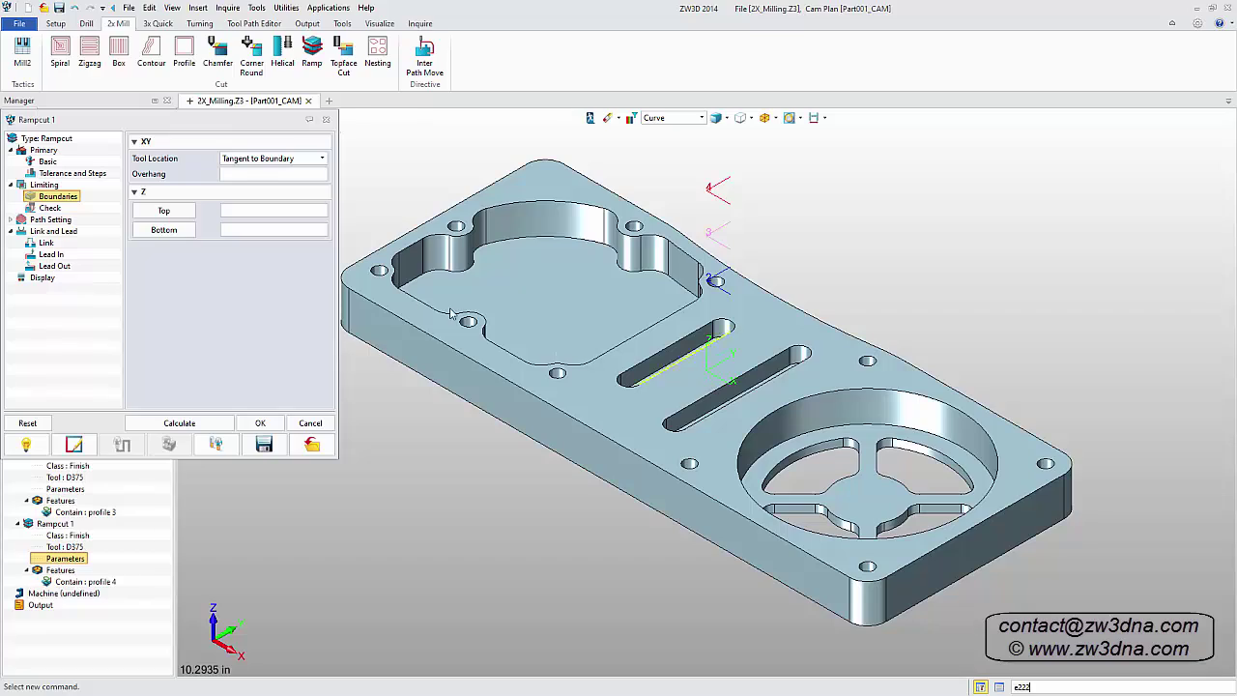
Step: Set Rampcut 1's top limit on the plate top and bottom limit on the slot floor
{"action": "scroll", "coordinate": [891, 268], "scroll_direction": "up", "scroll_amount": 1}
{"action": "scroll", "coordinate": [891, 268], "scroll_direction": "up", "scroll_amount": 5}
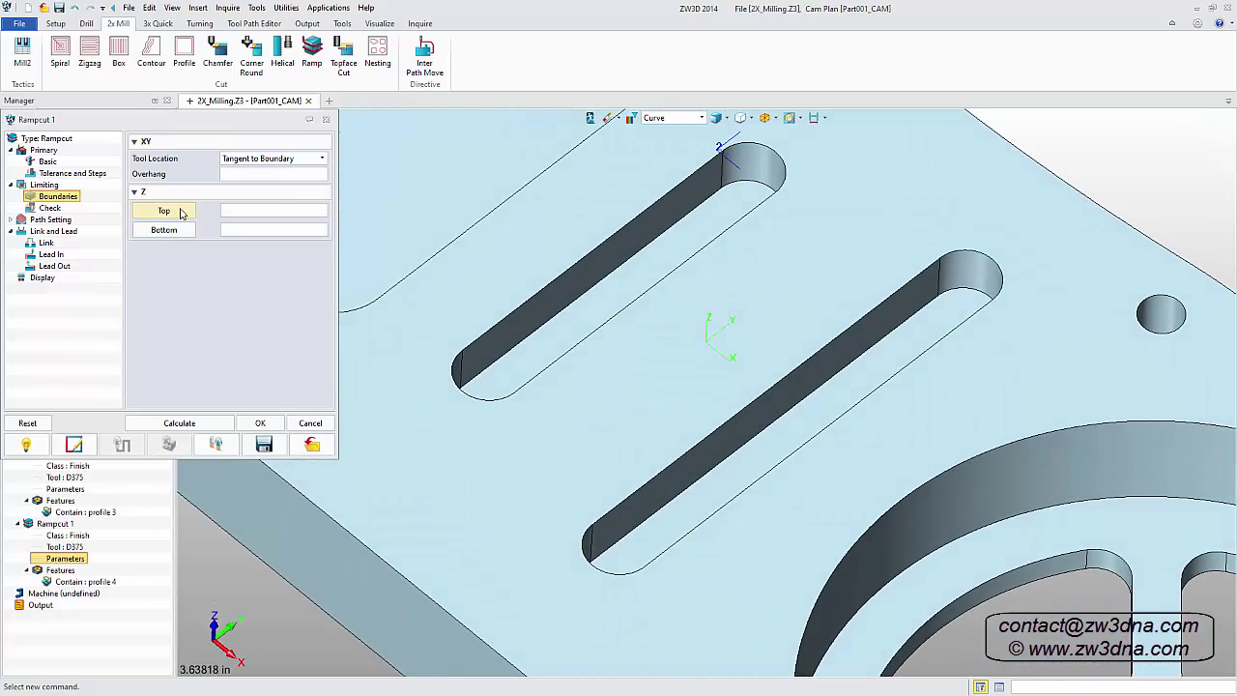
{"action": "left_click", "coordinate": [180, 212]}
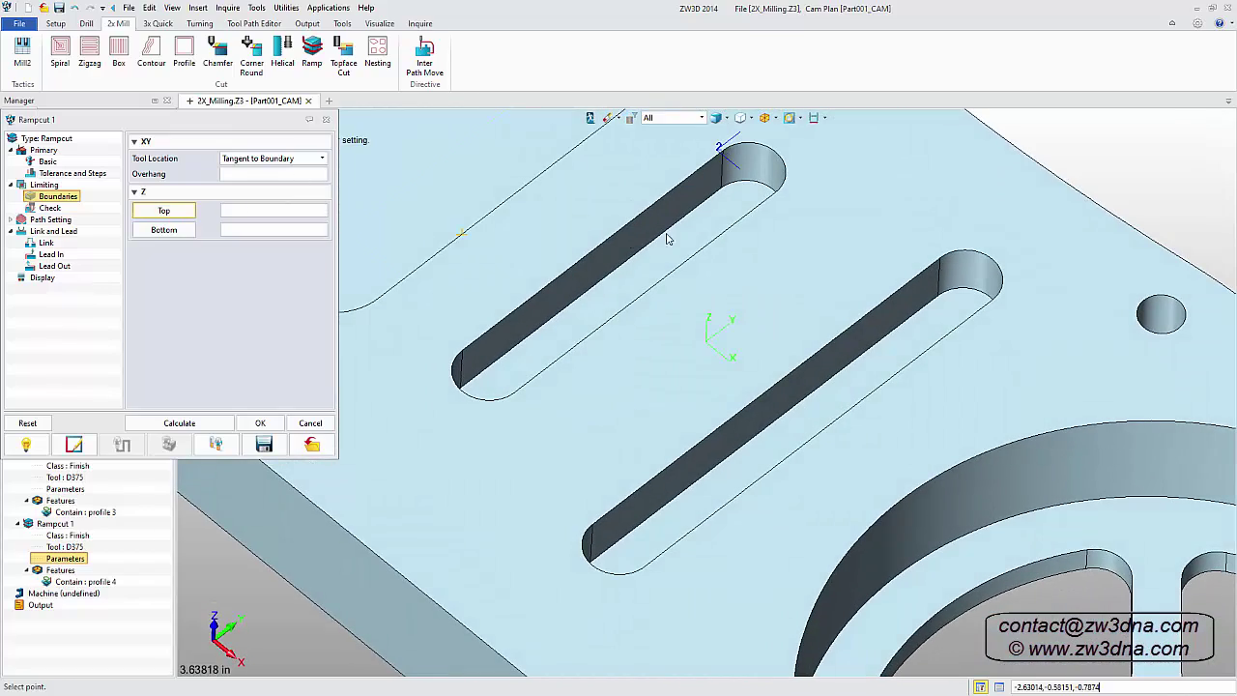
{"action": "left_click", "coordinate": [833, 175]}
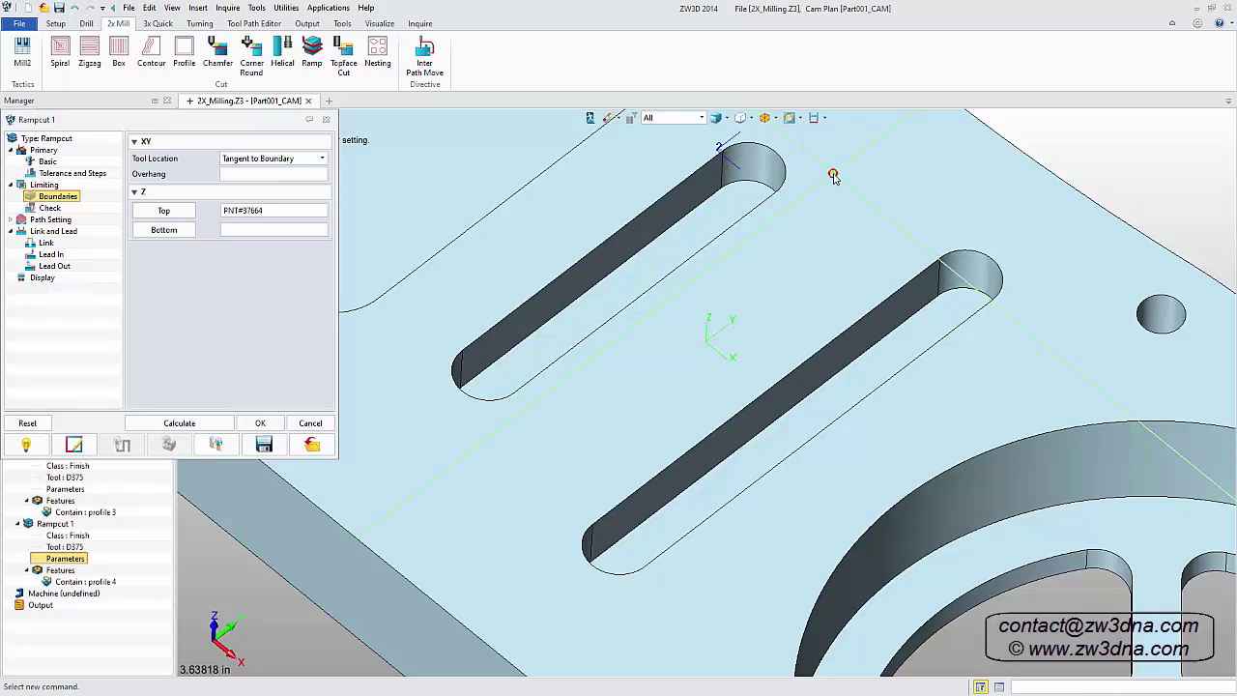
{"action": "left_click", "coordinate": [163, 229]}
{"action": "left_click", "coordinate": [661, 268]}
Step: Set Rampcut 1's profile side to Left, calculate the slot toolpaths, accept, and fit the view
{"action": "left_click", "coordinate": [50, 220]}
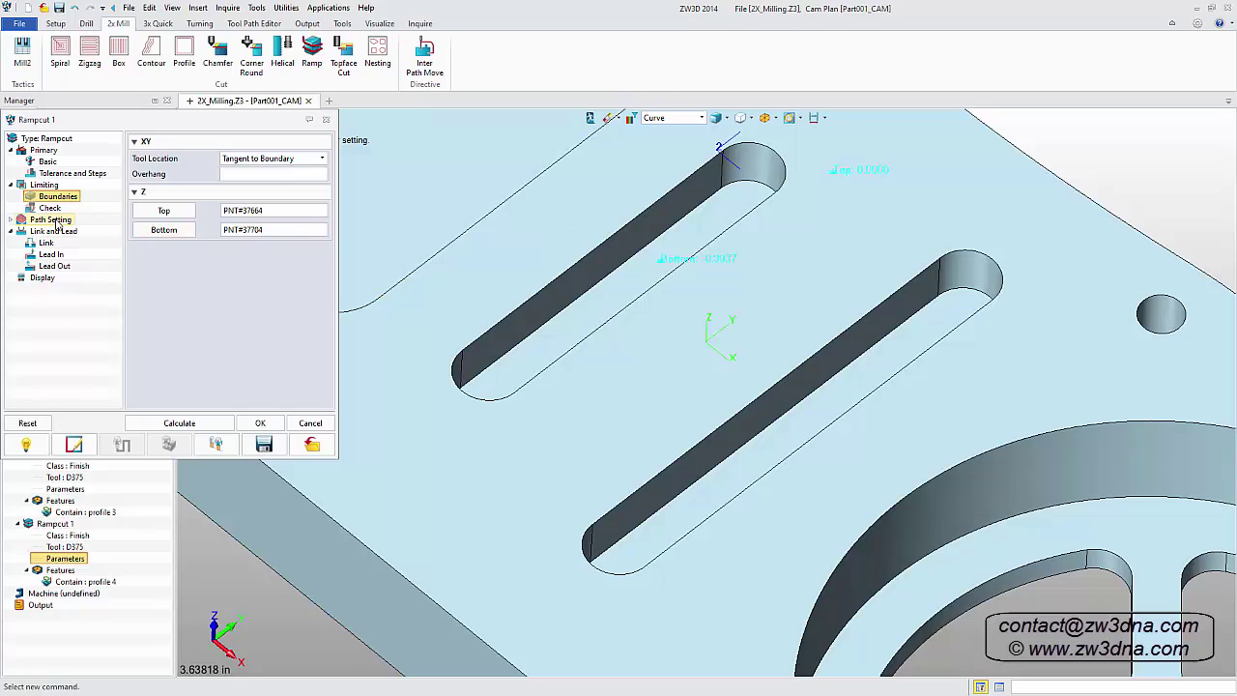
{"action": "left_click", "coordinate": [323, 174]}
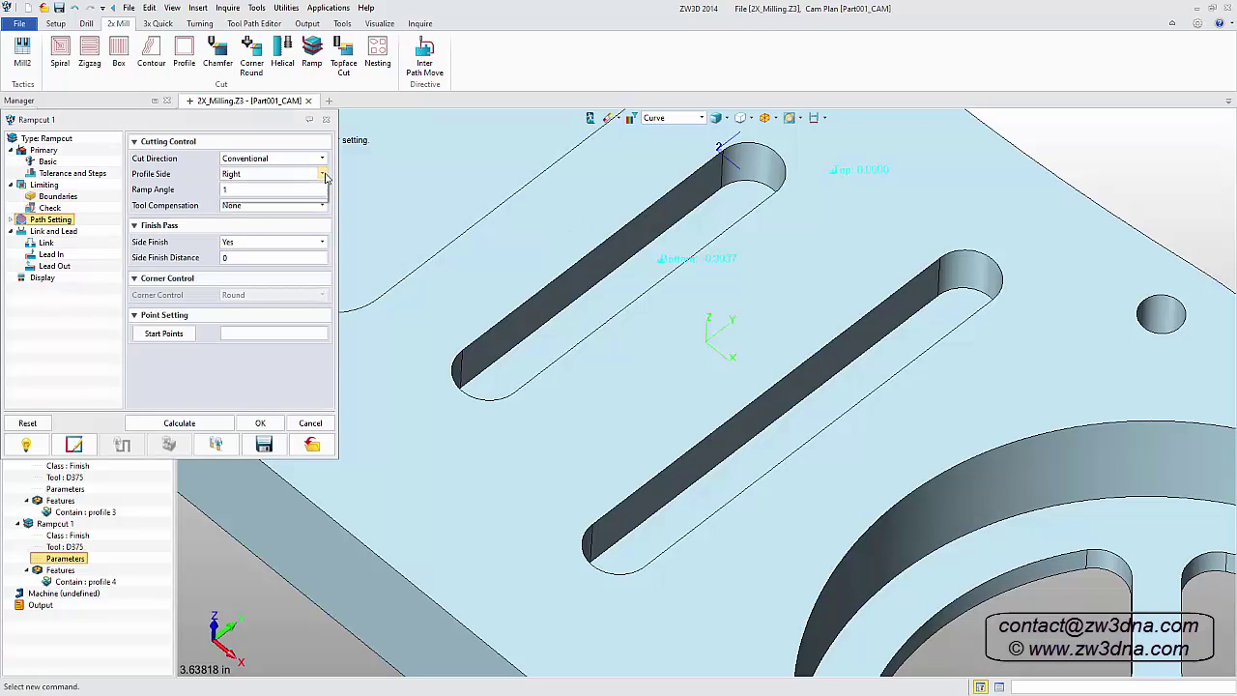
{"action": "left_click", "coordinate": [236, 197]}
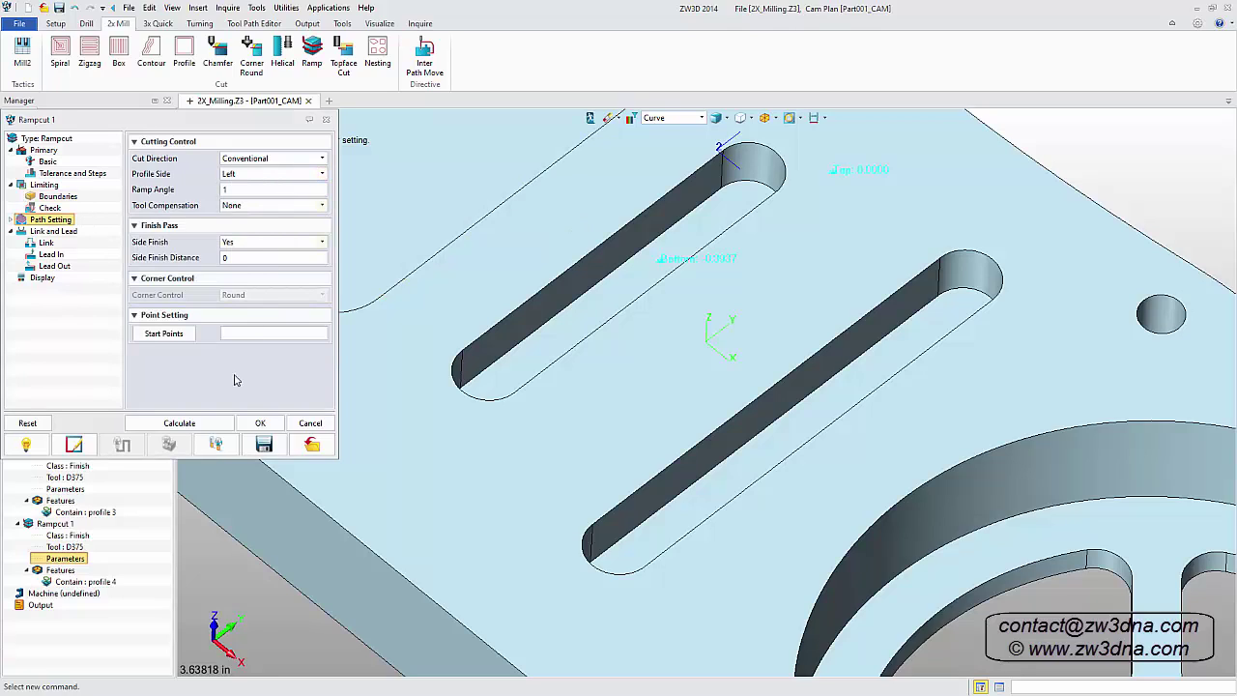
{"action": "left_click", "coordinate": [204, 424]}
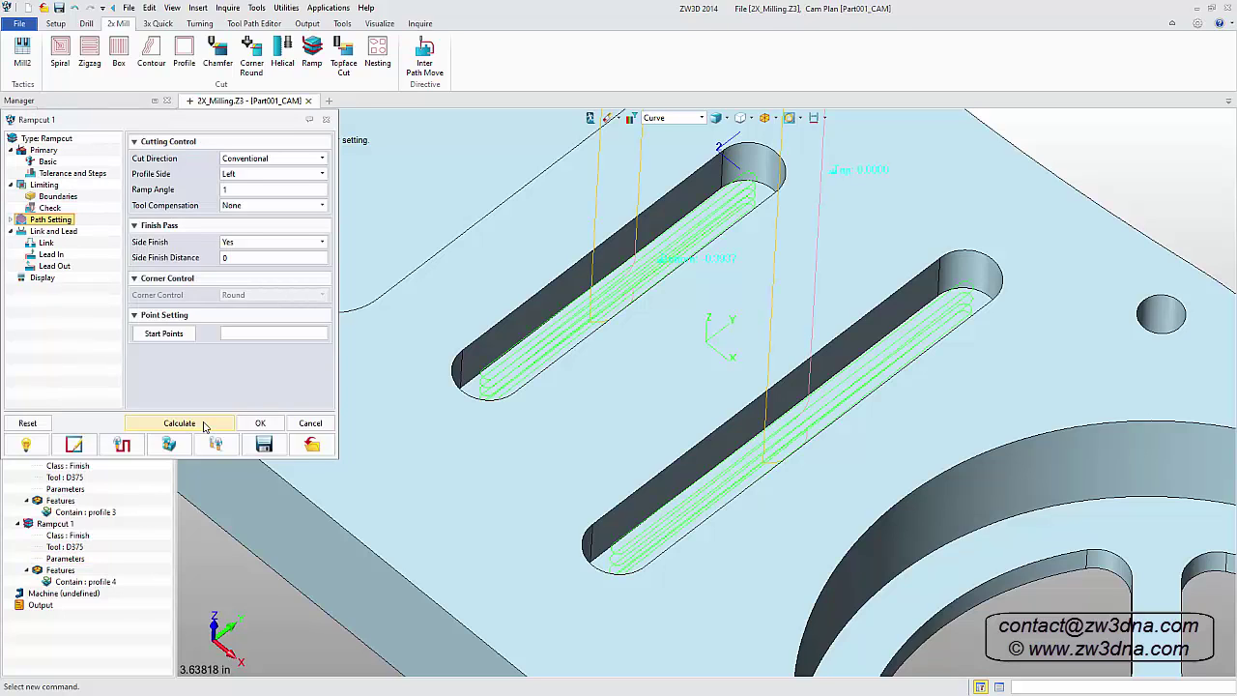
{"action": "left_click", "coordinate": [258, 425]}
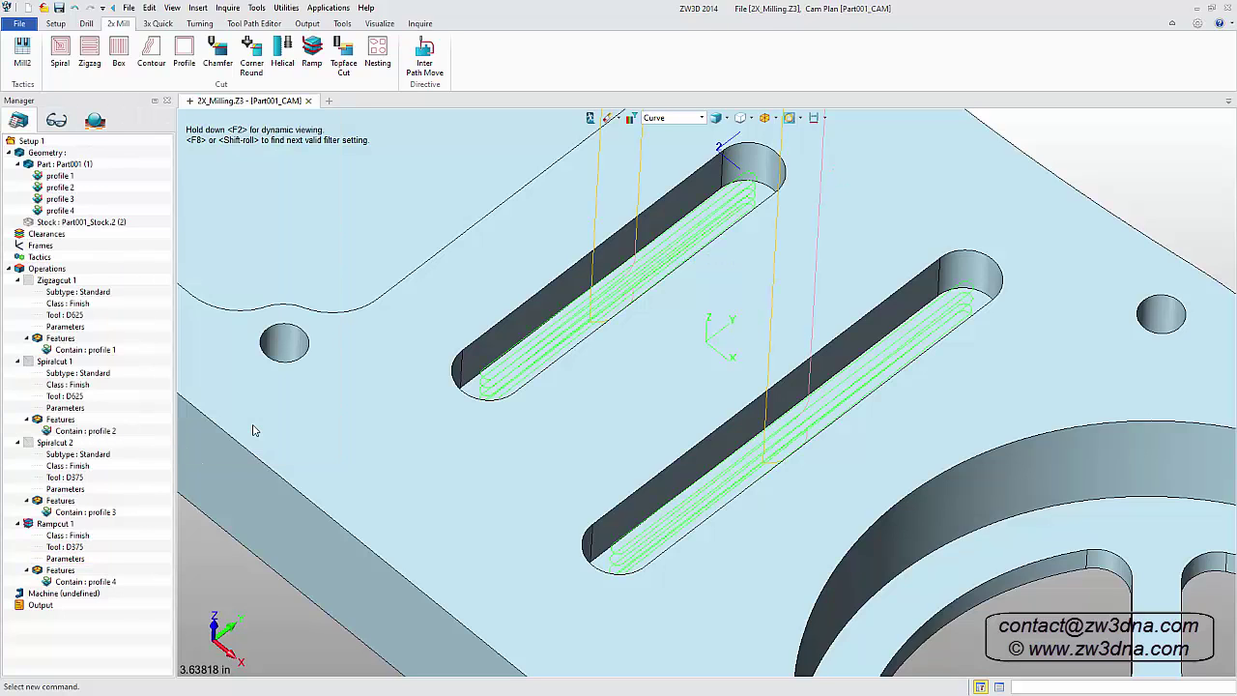
{"action": "key", "text": "ctrl+a"}
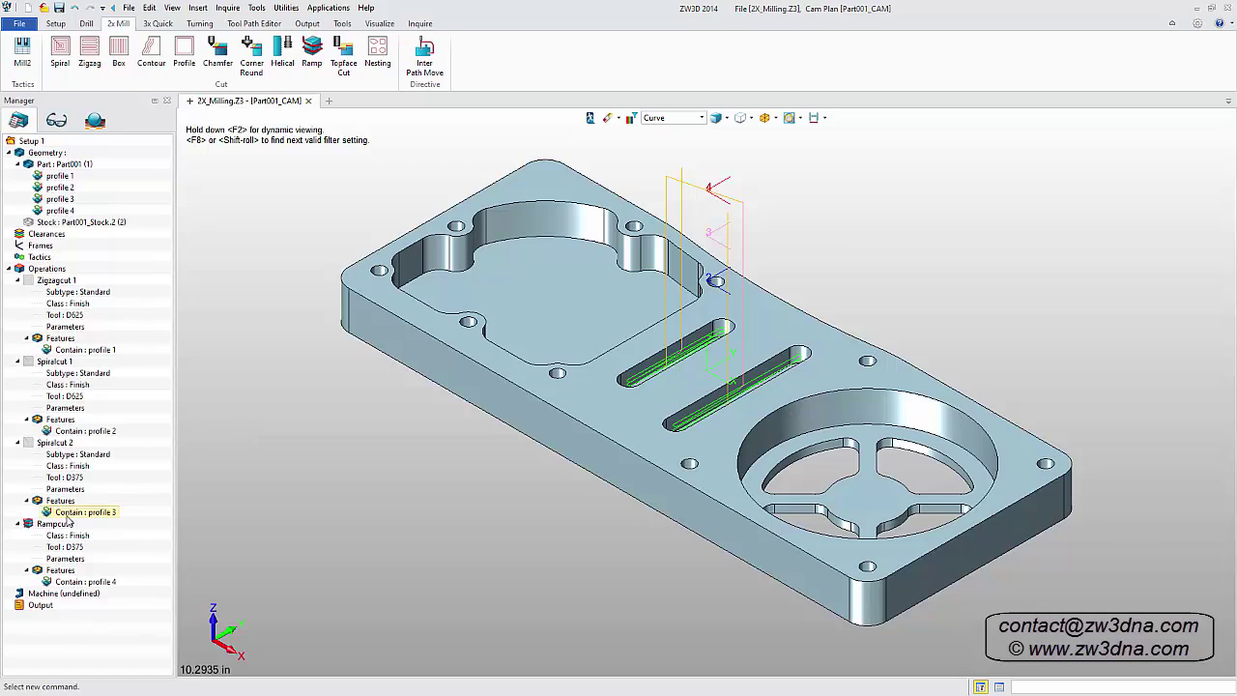
Step: Hide the Rampcut 1 toolpath and insert a Hole Tactic using the part and stock as features
{"action": "left_click", "coordinate": [39, 525]}
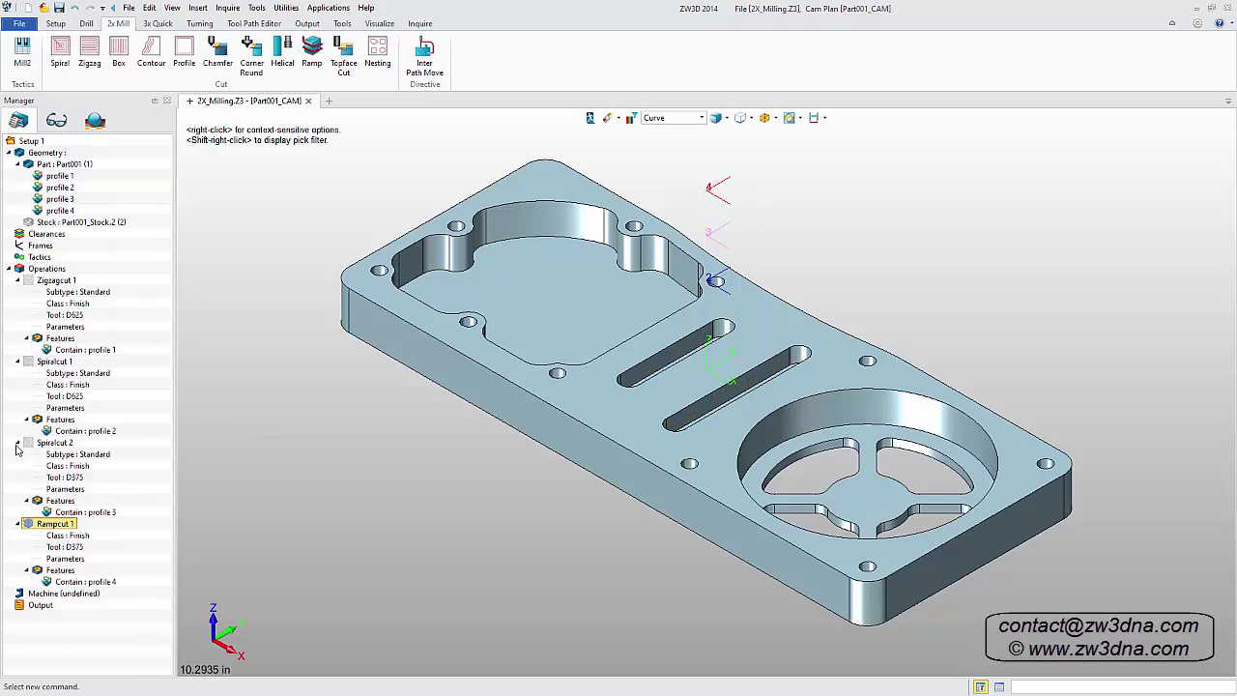
{"action": "right_click", "coordinate": [38, 257]}
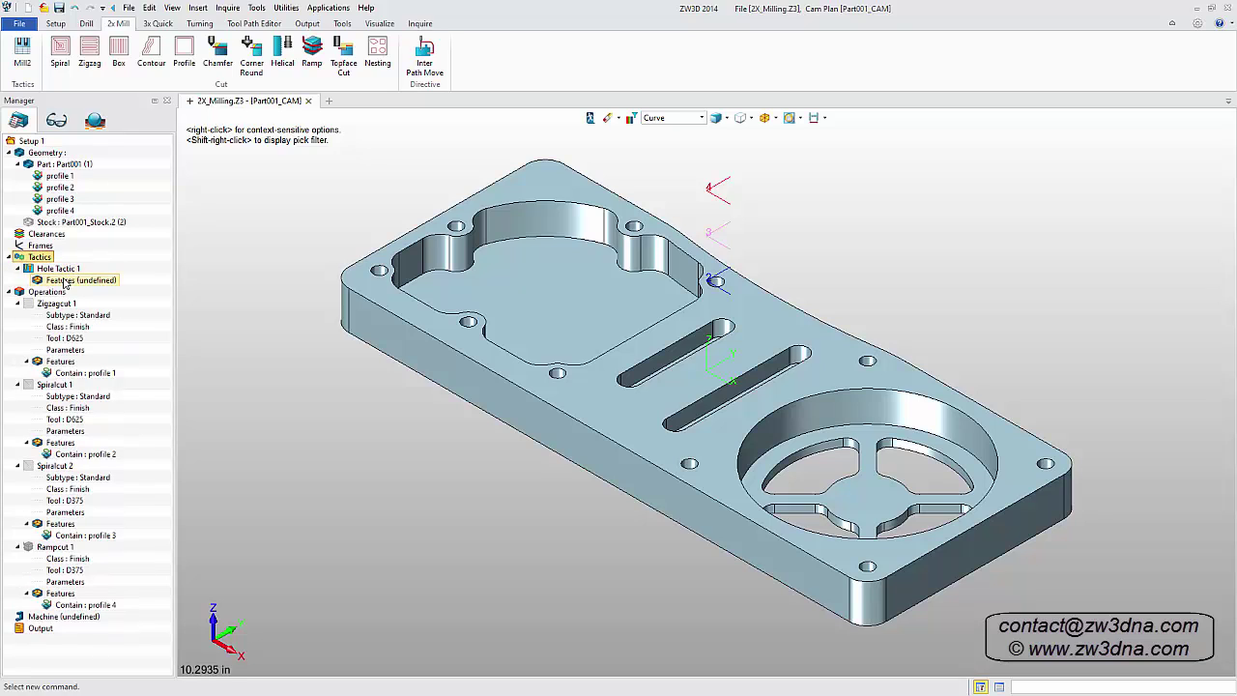
{"action": "double_click", "coordinate": [63, 281]}
{"action": "left_click", "coordinate": [213, 151]}
{"action": "left_click", "coordinate": [215, 164]}
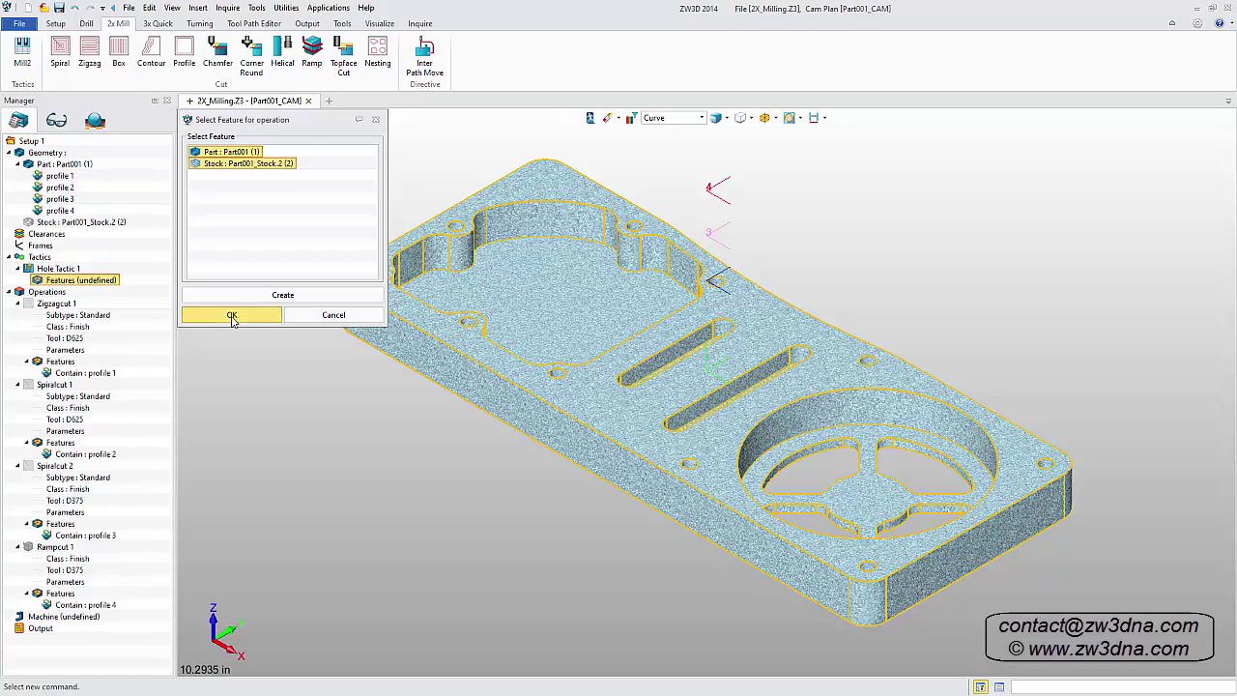
{"action": "left_click", "coordinate": [232, 316]}
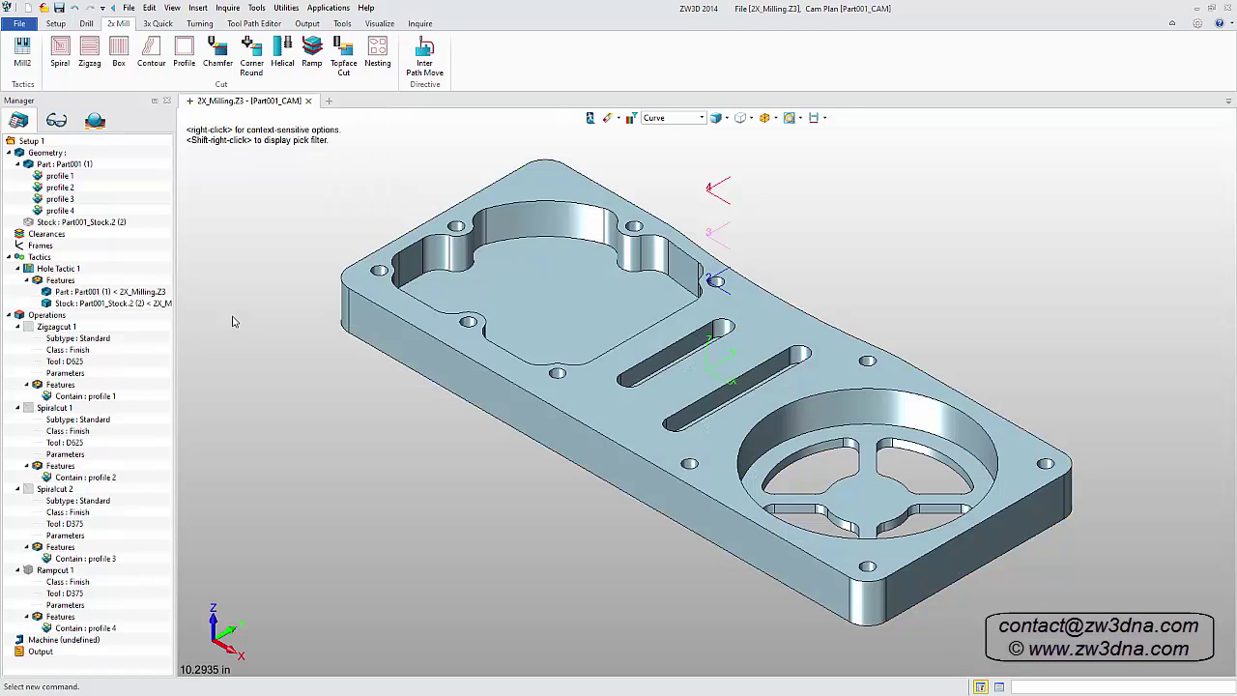
Step: Create Hole Tactic 1's drilling operations and preview the Drill.1 and Drill.2 paths
{"action": "right_click", "coordinate": [58, 270]}
{"action": "left_click", "coordinate": [102, 328]}
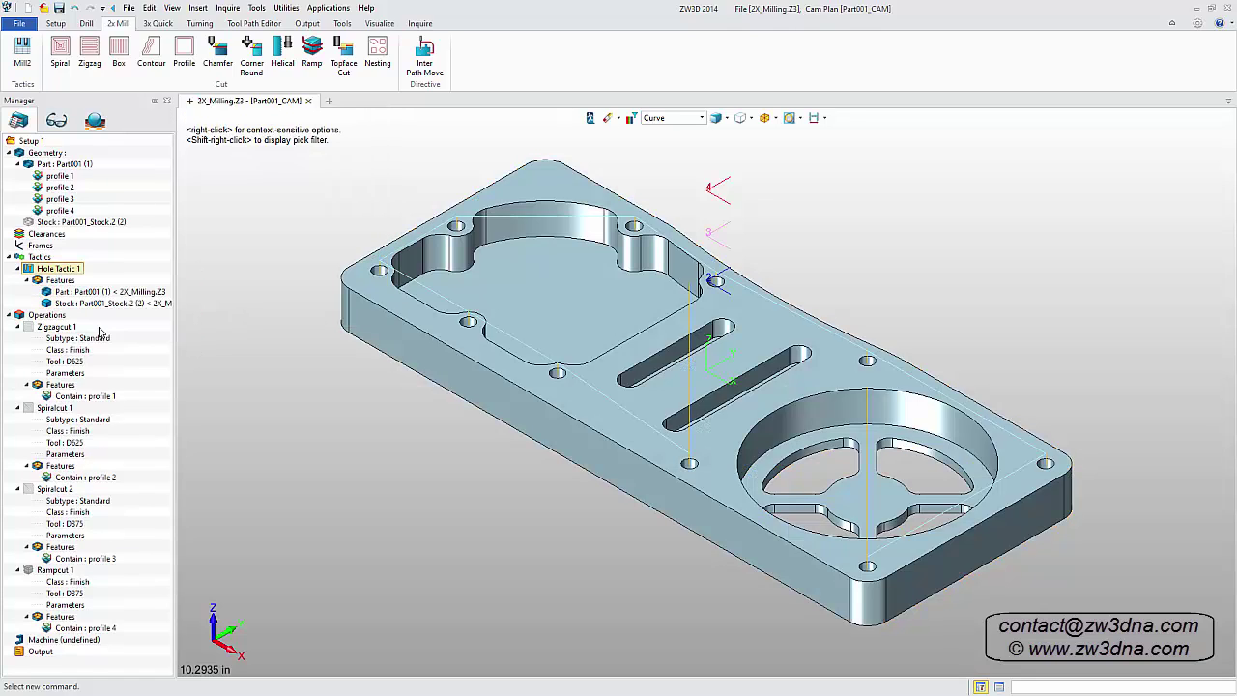
{"action": "left_click", "coordinate": [27, 641]}
{"action": "left_click", "coordinate": [29, 651]}
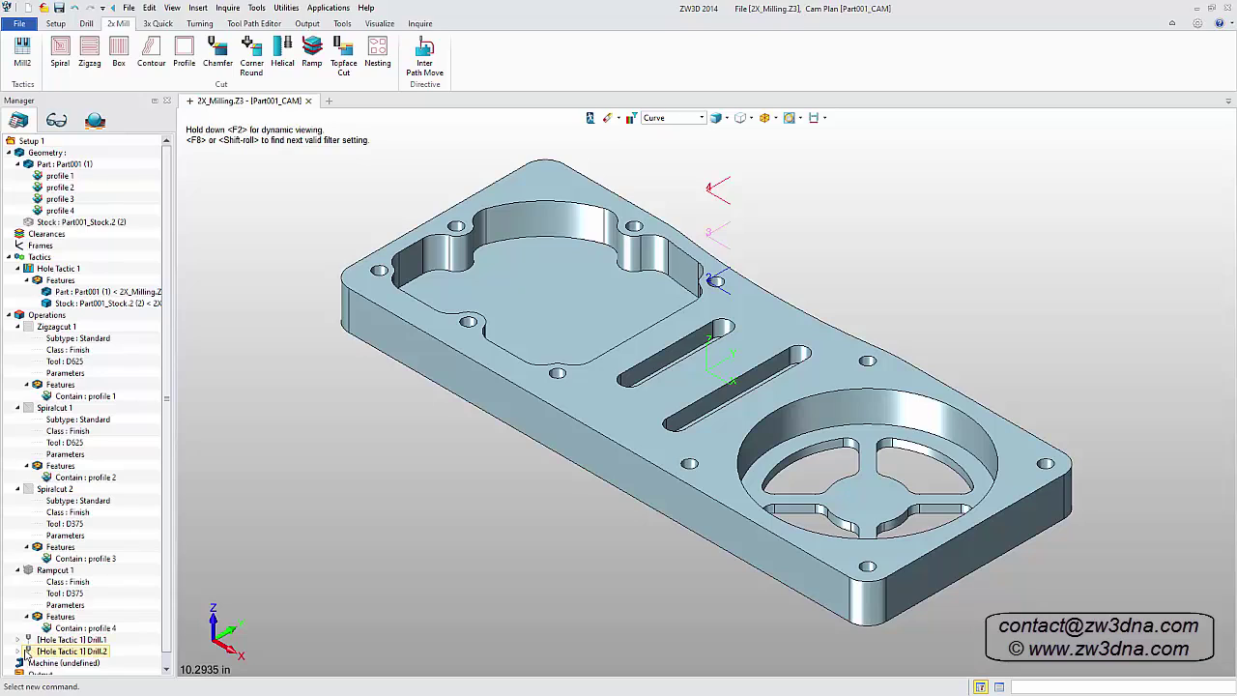
Step: Add a ramp cut on outer profile 1 with tool D375, without calculating yet
{"action": "left_click", "coordinate": [312, 55]}
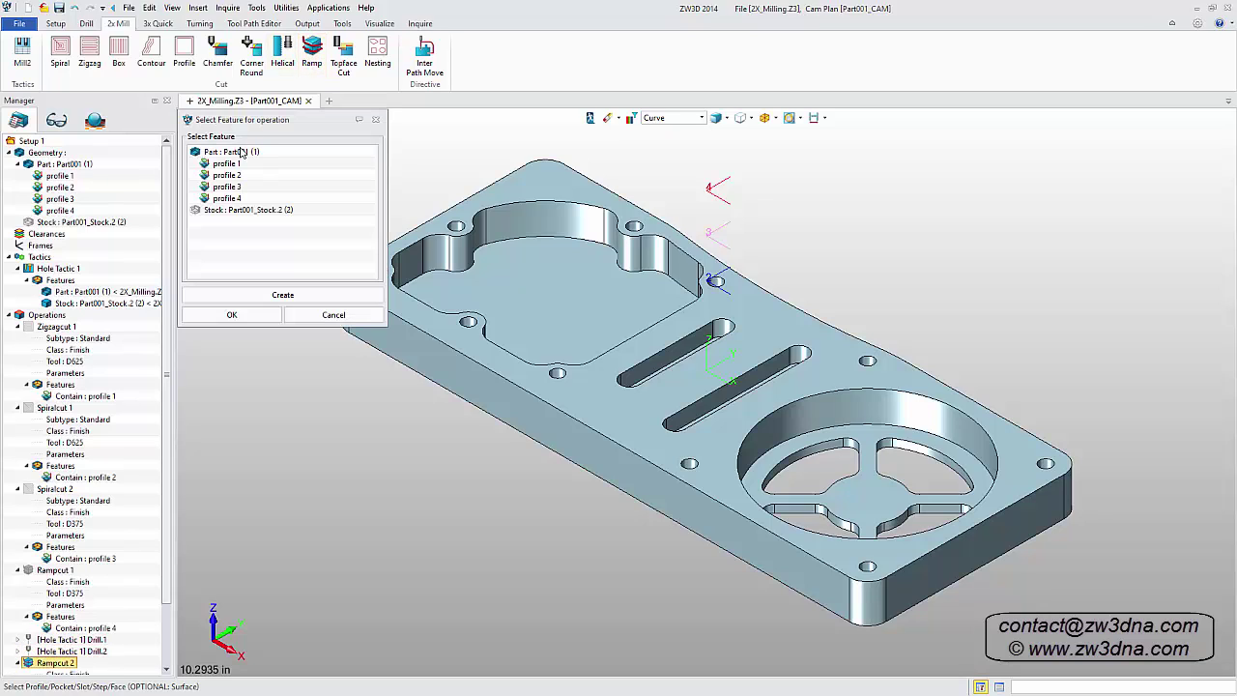
{"action": "left_click", "coordinate": [228, 163]}
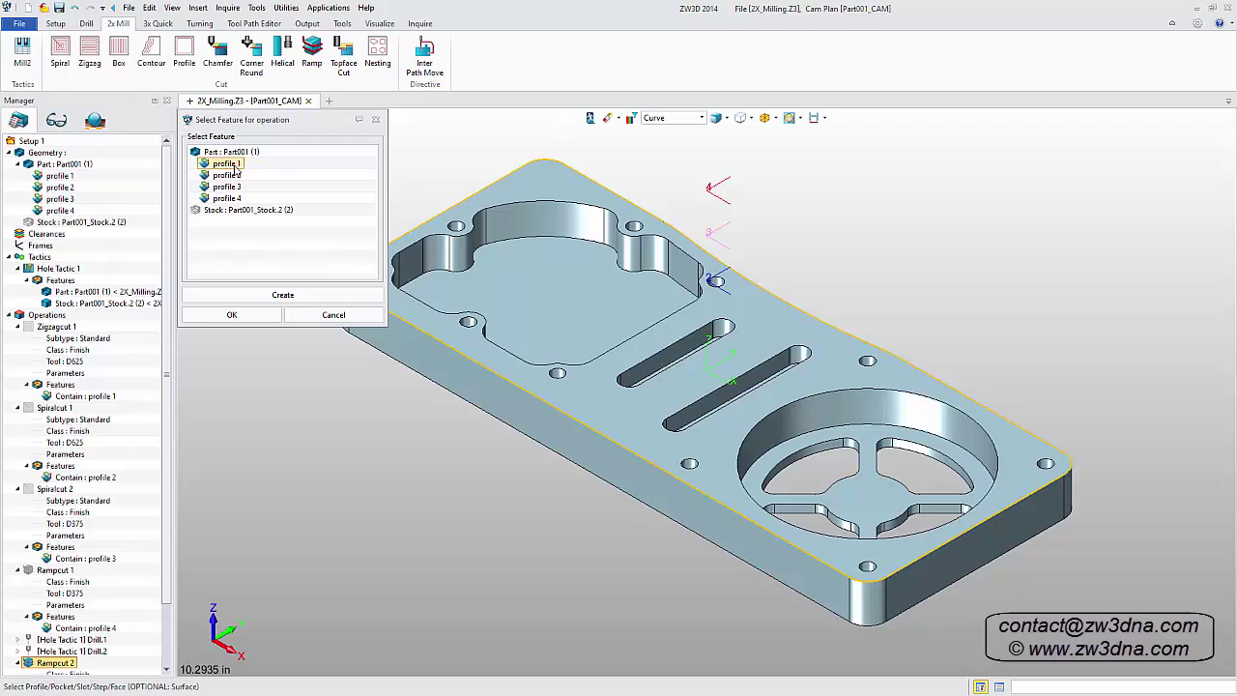
{"action": "left_click", "coordinate": [242, 316]}
{"action": "double_click", "coordinate": [266, 351]}
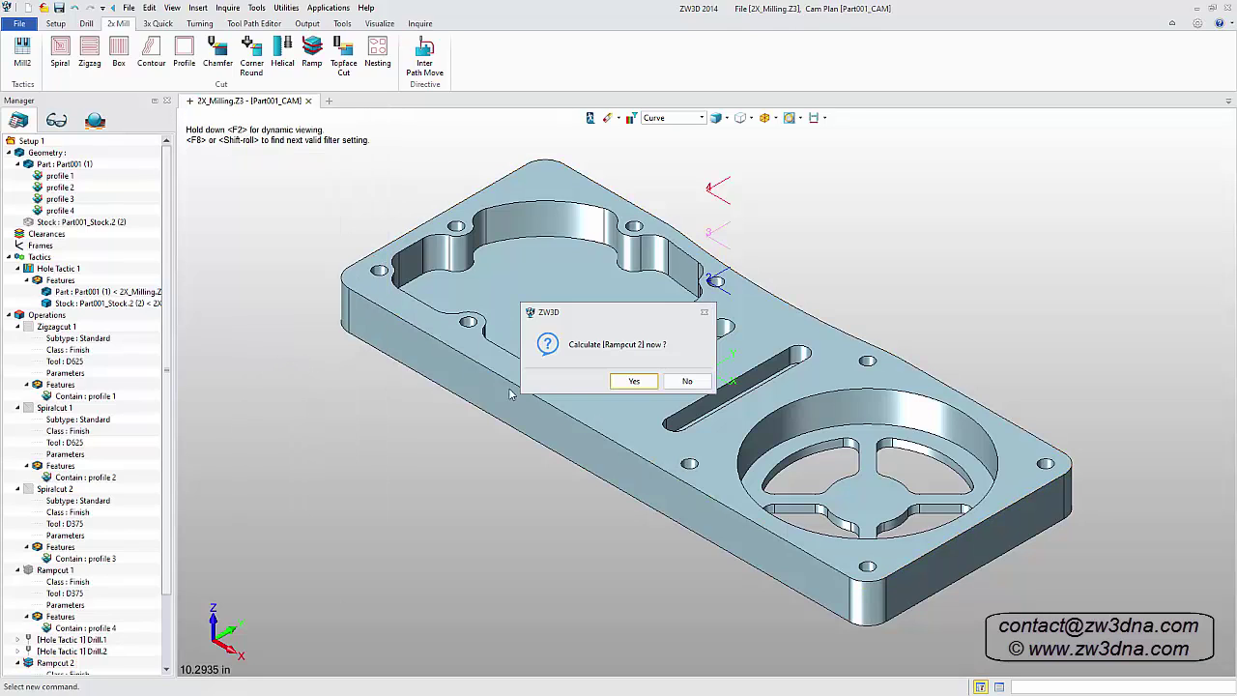
{"action": "left_click", "coordinate": [690, 381]}
Step: Set Rampcut 2's top from the top face and bottom from the underside, then calculate and accept
{"action": "left_click", "coordinate": [163, 210]}
{"action": "left_click", "coordinate": [544, 190]}
{"action": "middle_click_drag", "start_coordinate": [543, 190], "coordinate": [571, 367]}
{"action": "left_click", "coordinate": [163, 229]}
{"action": "left_click", "coordinate": [523, 378]}
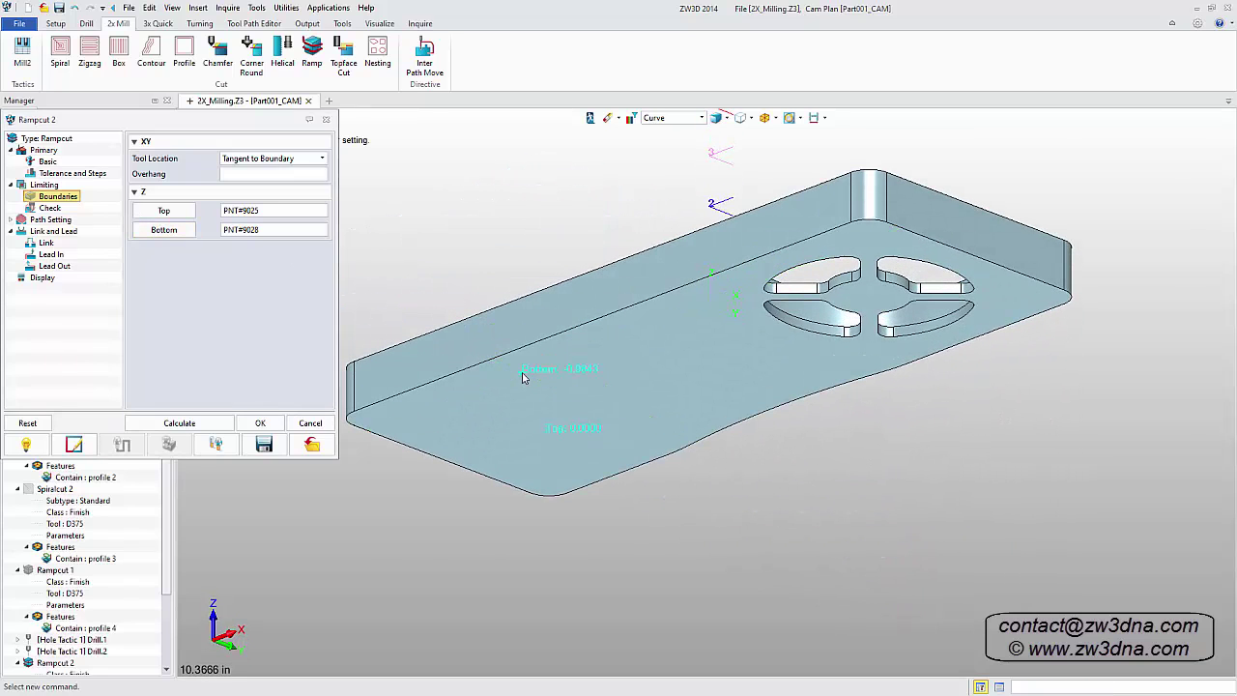
{"action": "key", "text": "Home"}
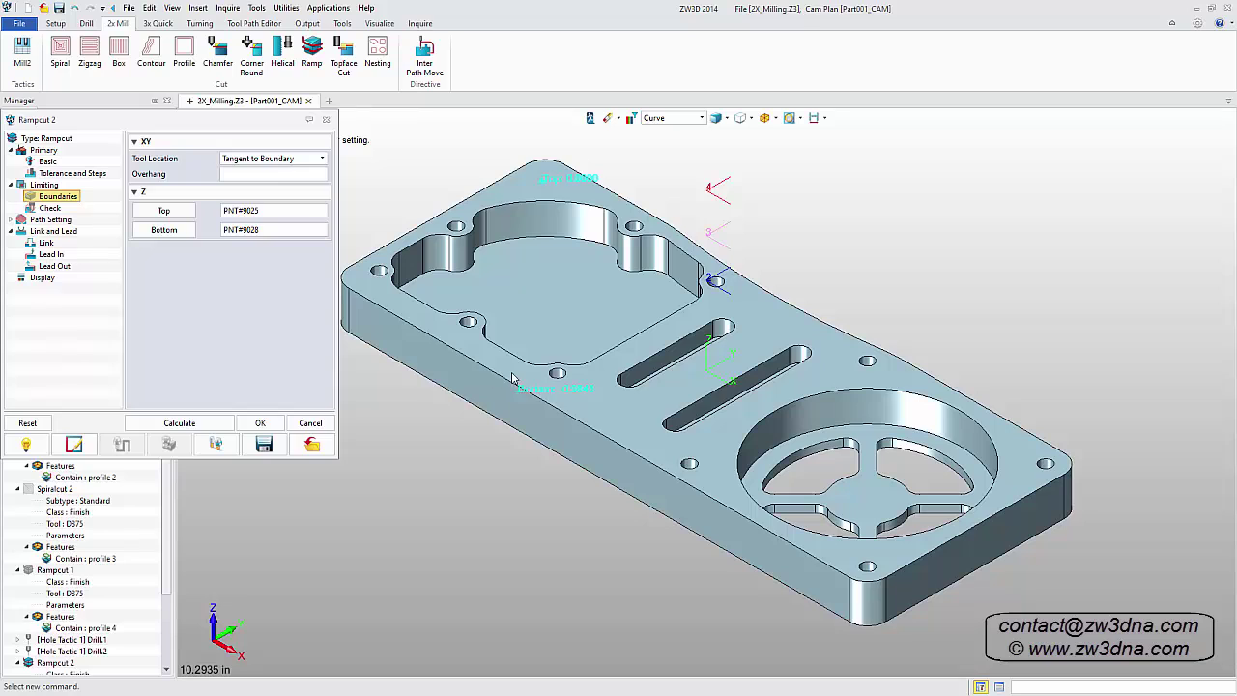
{"action": "left_click", "coordinate": [218, 429]}
{"action": "left_click", "coordinate": [259, 425]}
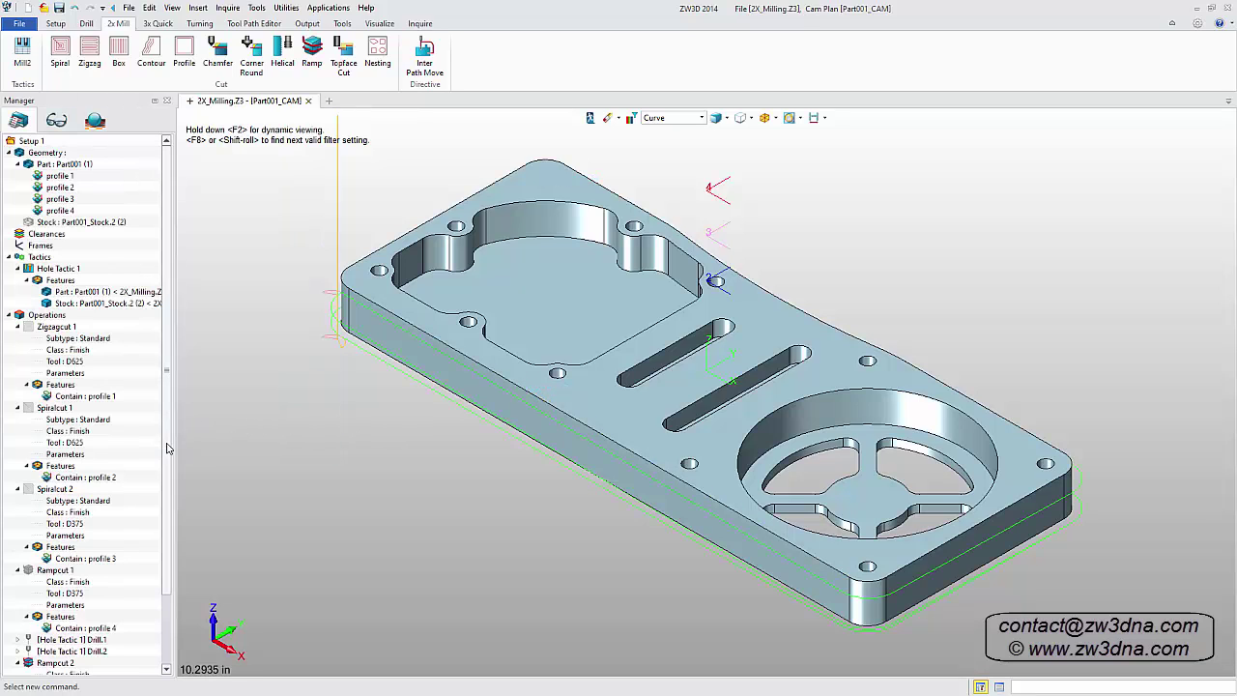
{"action": "scroll", "coordinate": [141, 551], "scroll_direction": "down", "scroll_amount": 3}
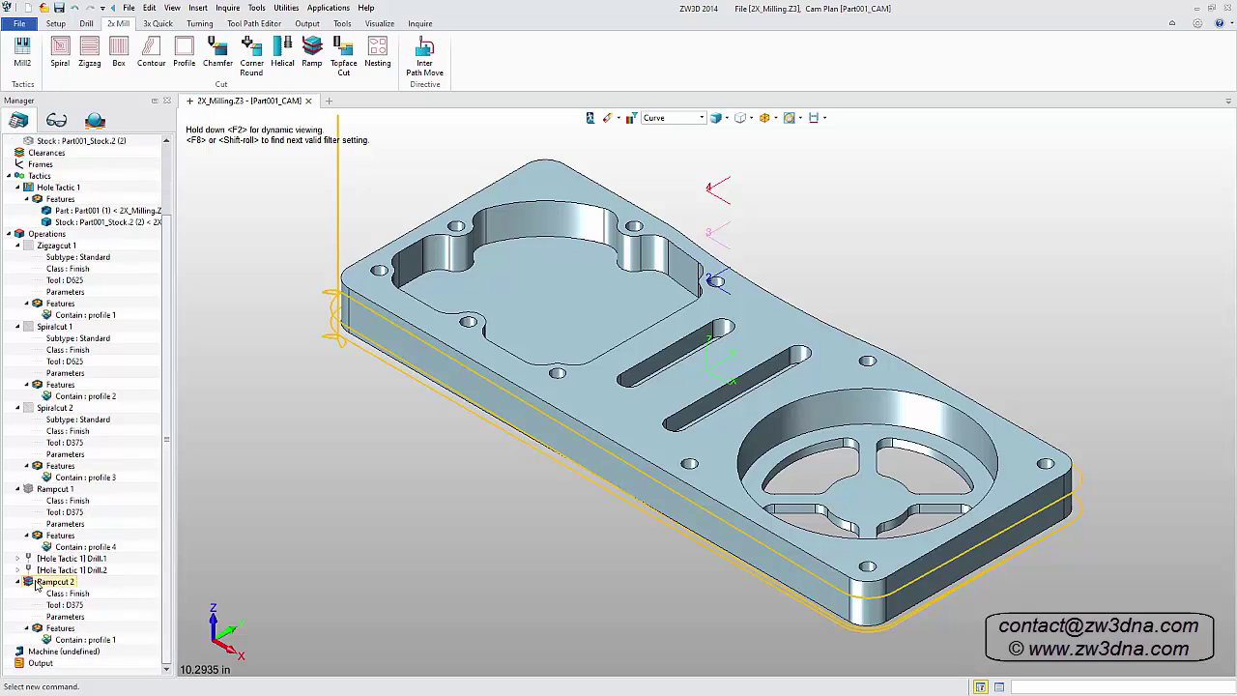
{"action": "left_click", "coordinate": [31, 586]}
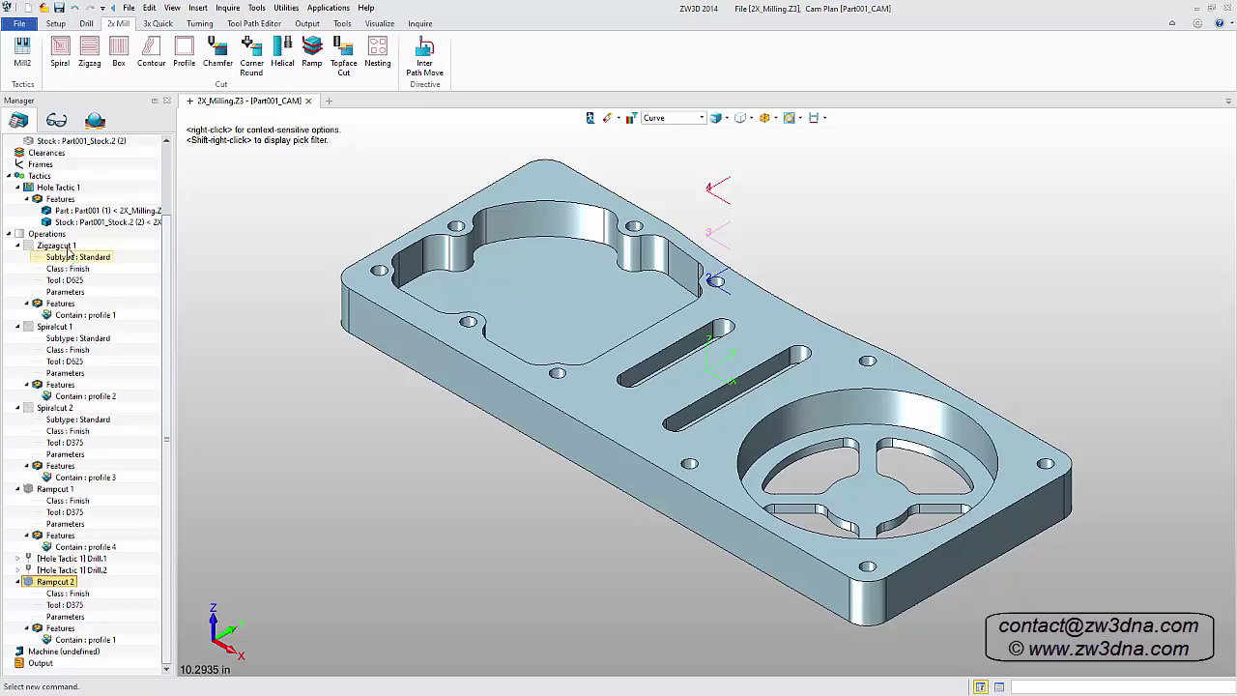
{"action": "right_click", "coordinate": [60, 239]}
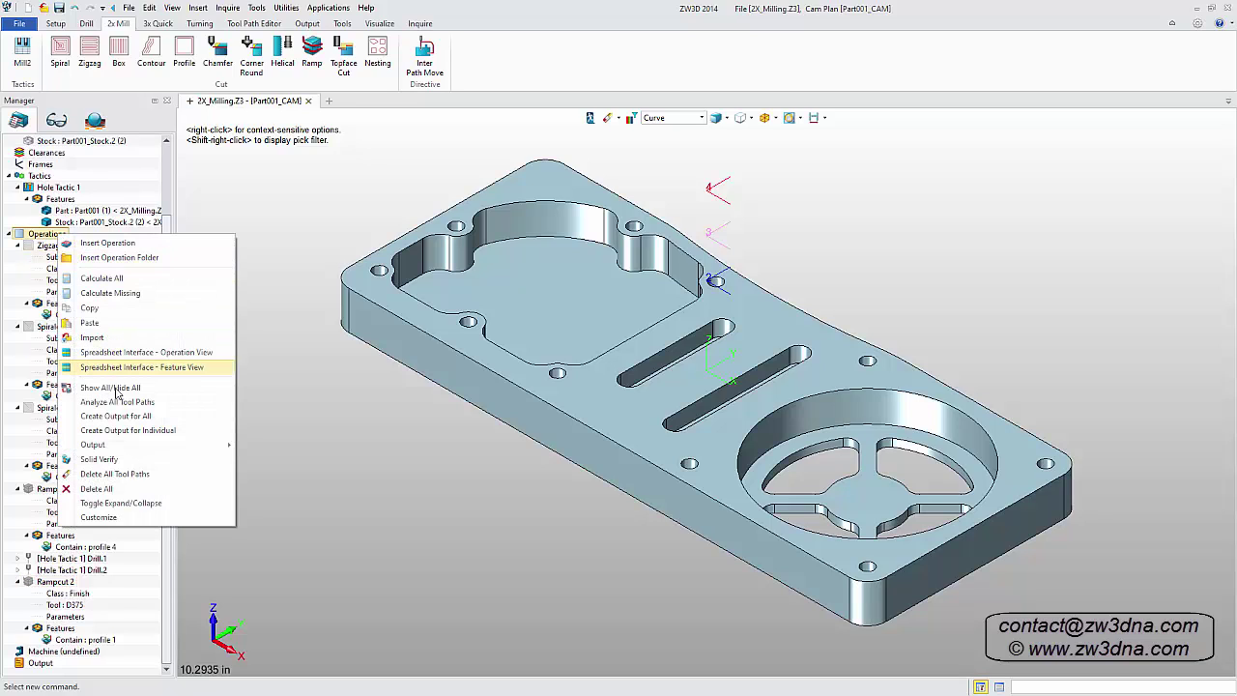
{"action": "left_click", "coordinate": [111, 461]}
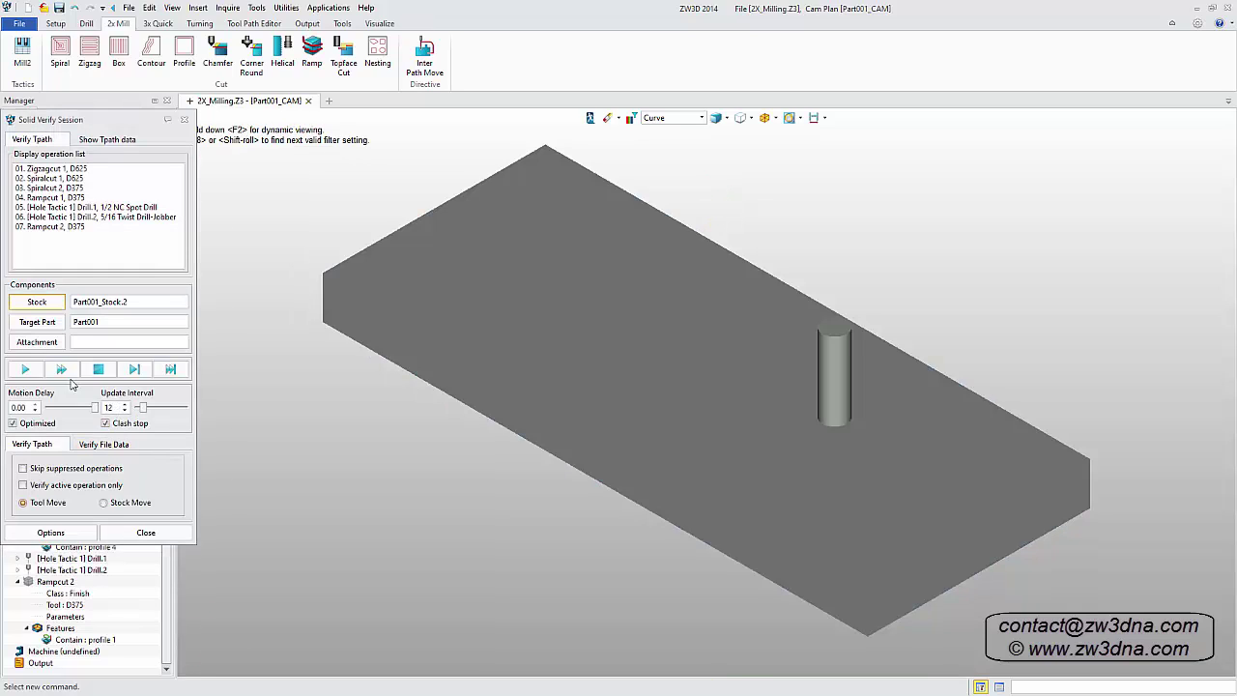
{"action": "left_click", "coordinate": [27, 369]}
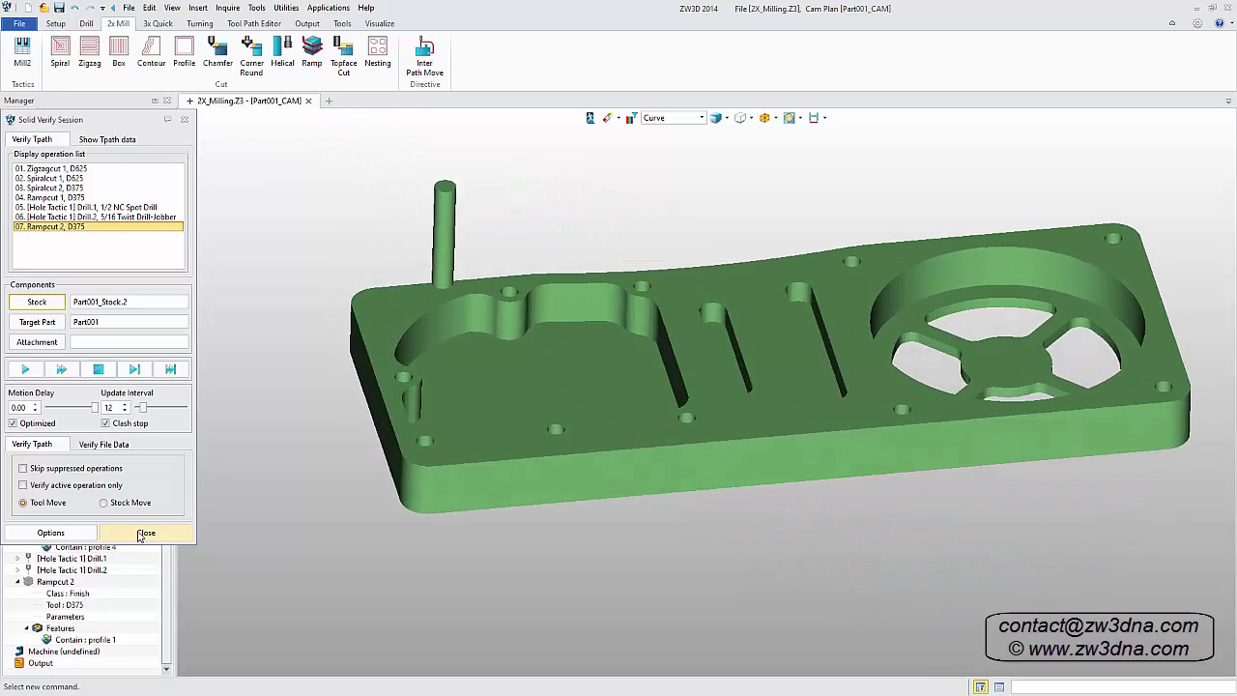
{"action": "left_click", "coordinate": [145, 533]}
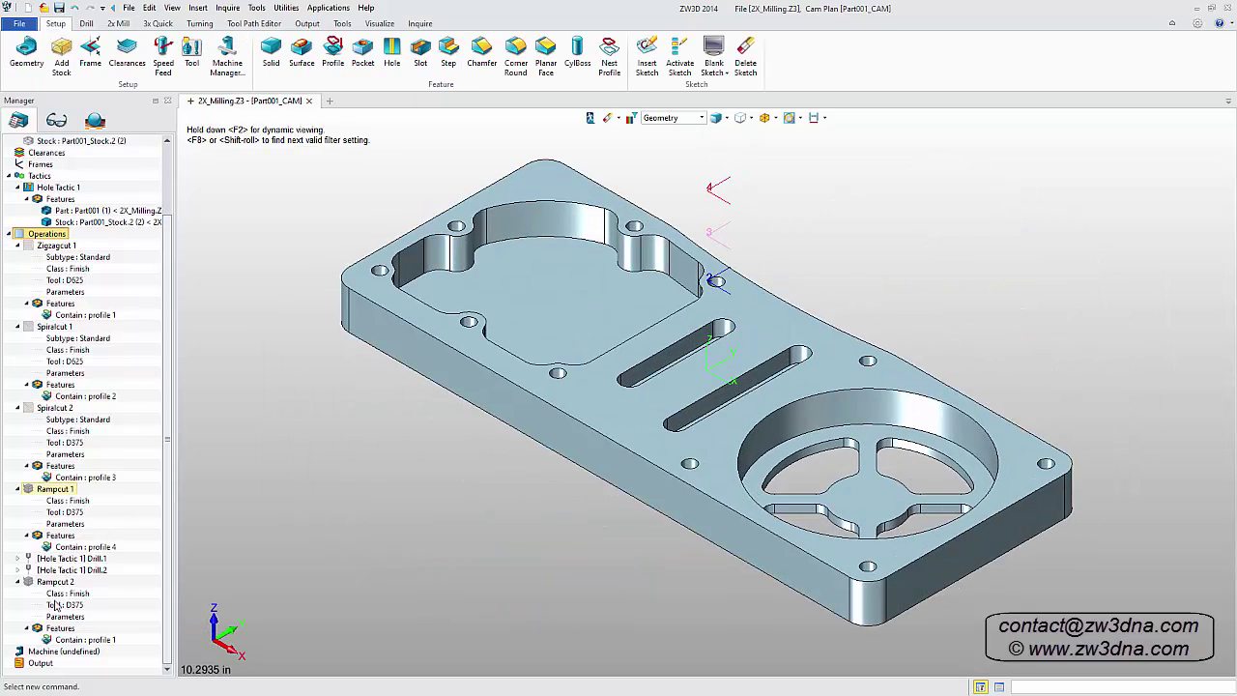
Step: Define Machine 1 for the plan using the ZW_Haas_3X post configuration
{"action": "double_click", "coordinate": [56, 652]}
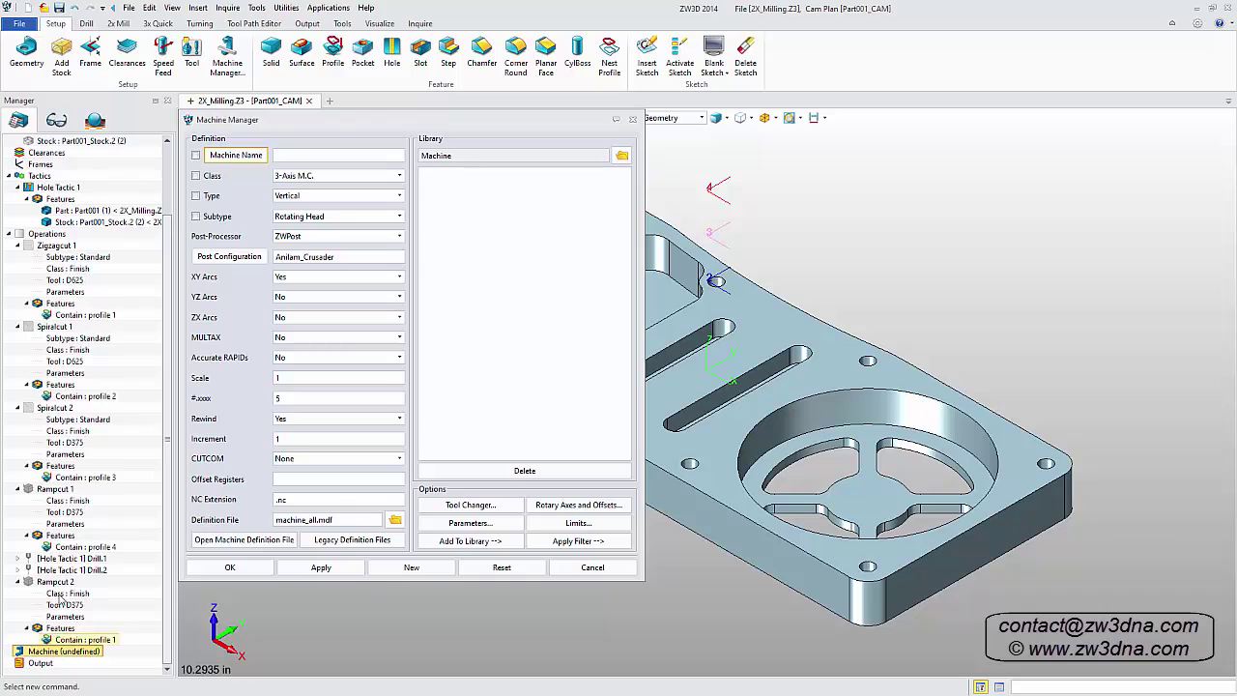
{"action": "left_click", "coordinate": [232, 259]}
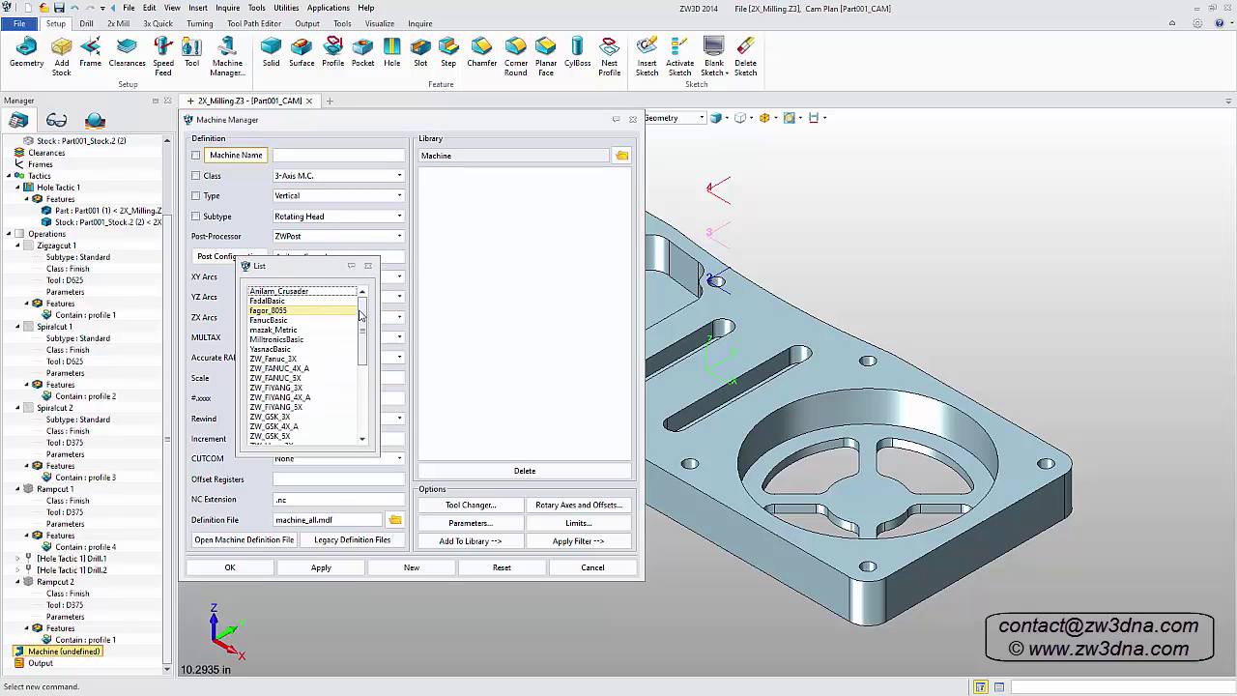
{"action": "left_click_drag", "start_coordinate": [364, 307], "coordinate": [366, 339]}
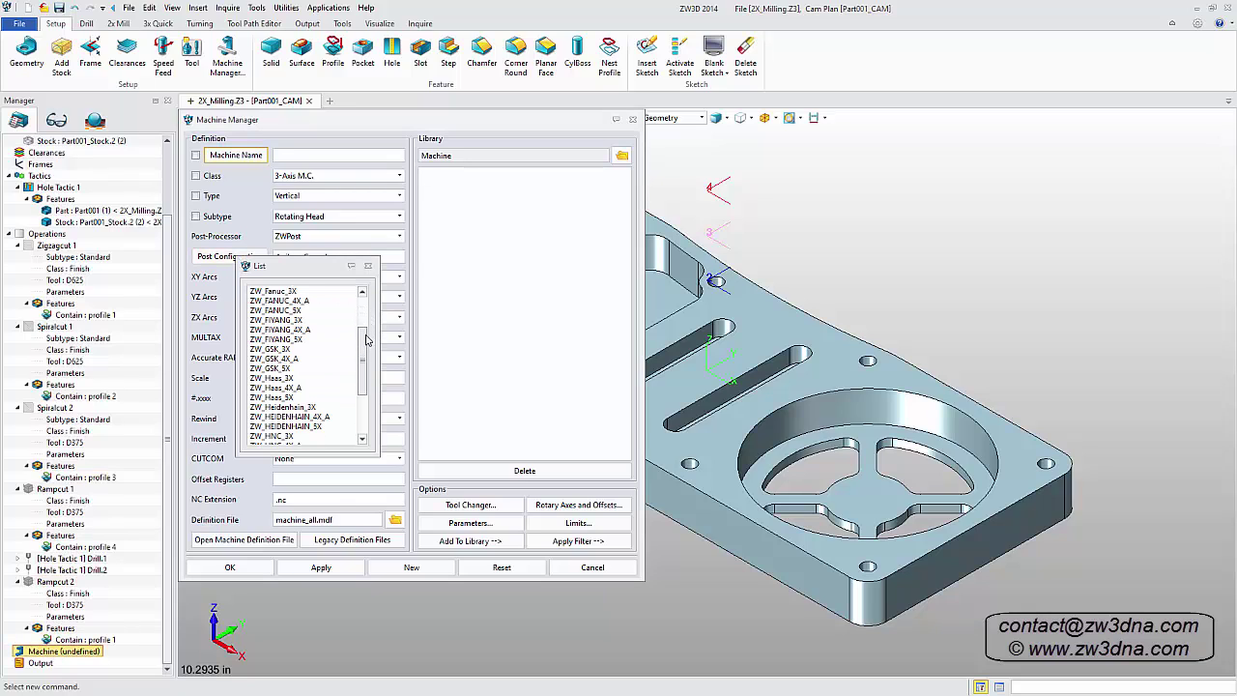
{"action": "double_click", "coordinate": [276, 377]}
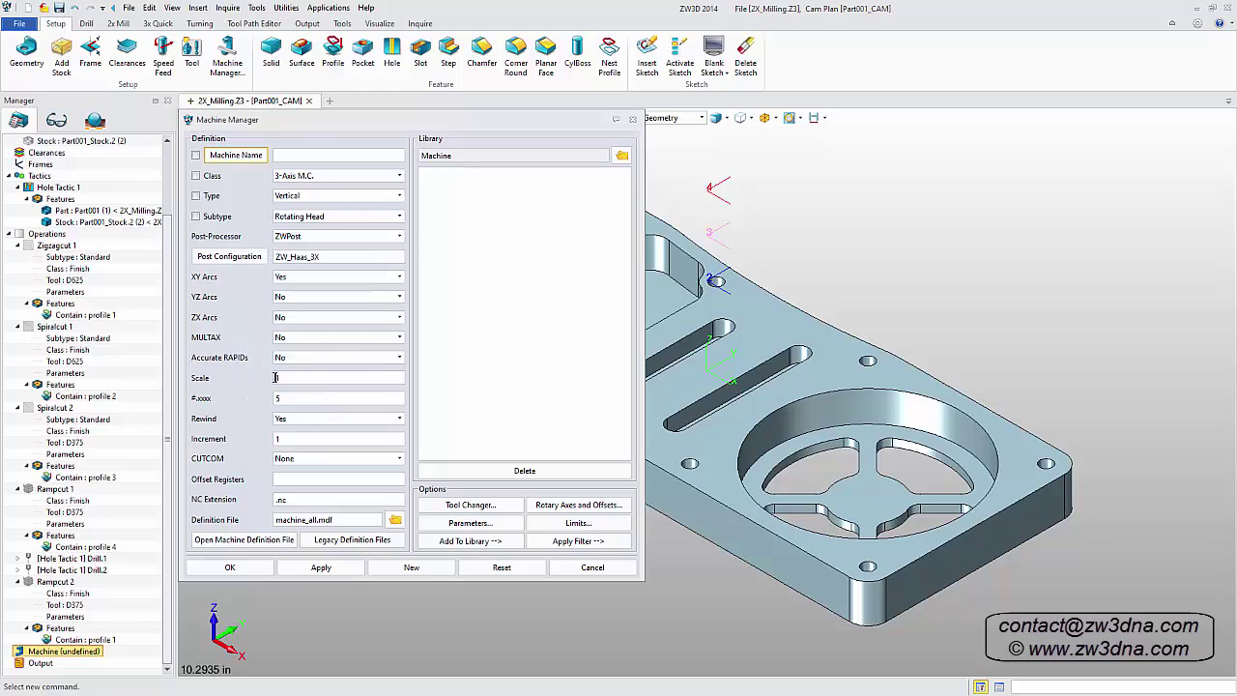
{"action": "left_click", "coordinate": [248, 573]}
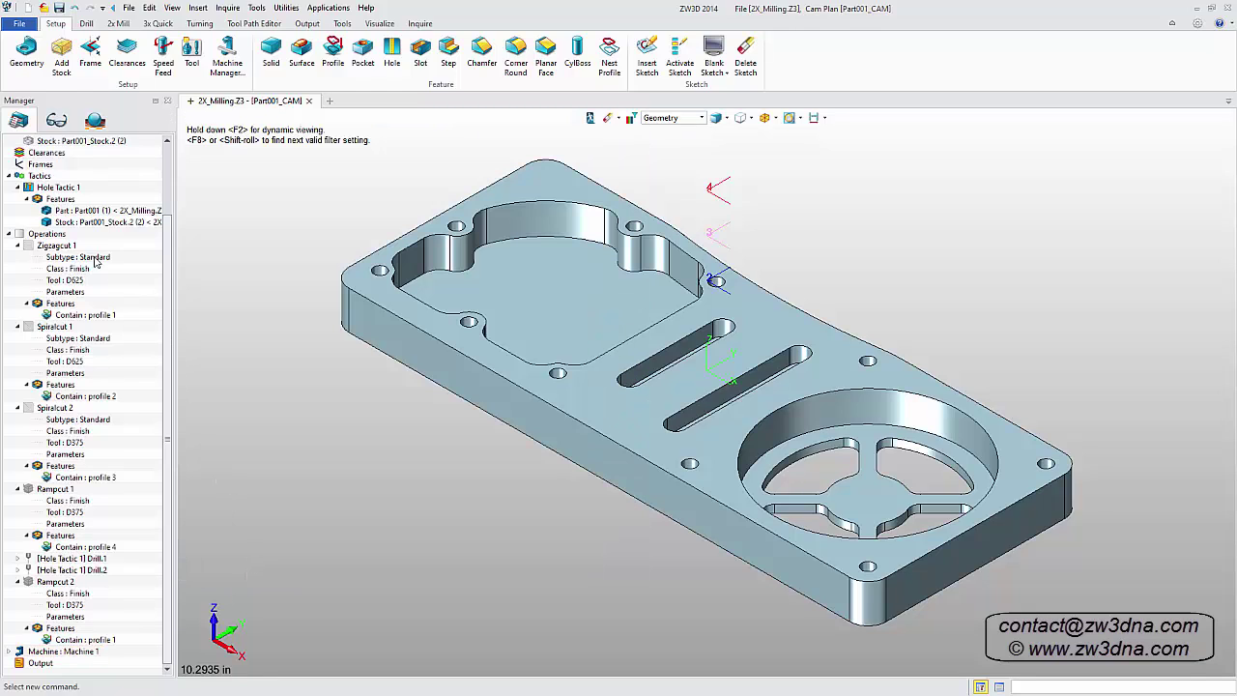
Step: Output NC for all operations and scroll the NC.nc listing to END OF PROGRAM
{"action": "right_click", "coordinate": [60, 238]}
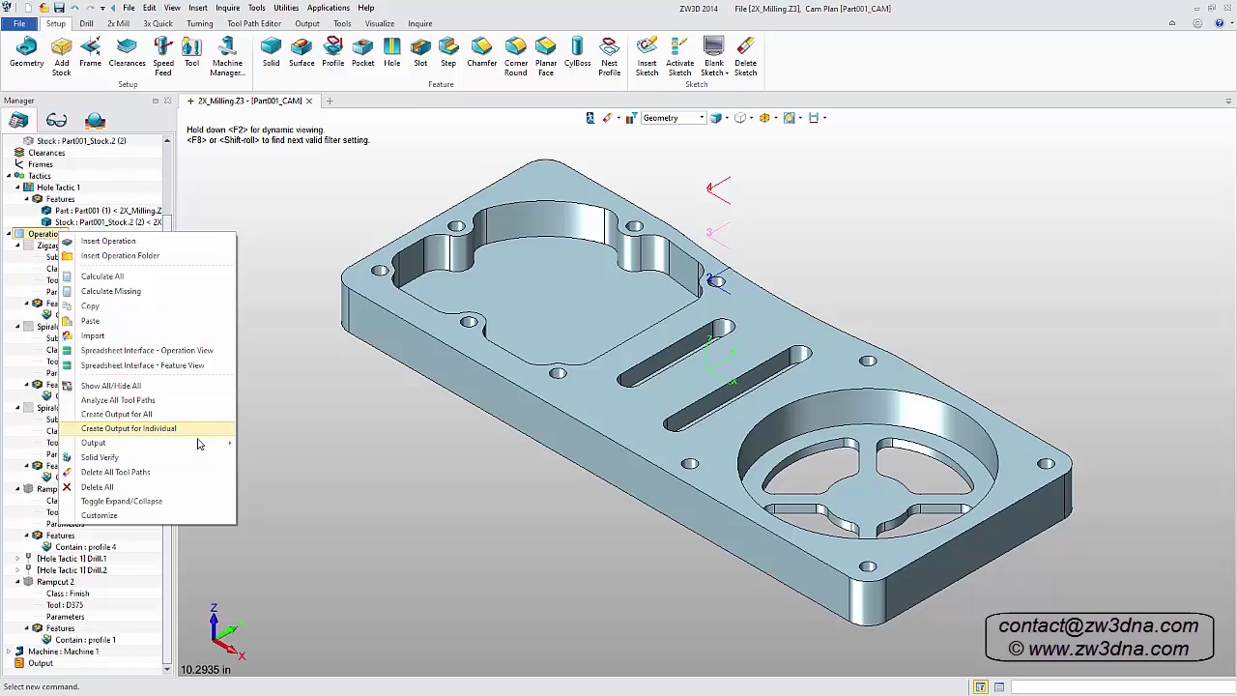
{"action": "mouse_move", "coordinate": [229, 446]}
{"action": "left_click", "coordinate": [282, 458]}
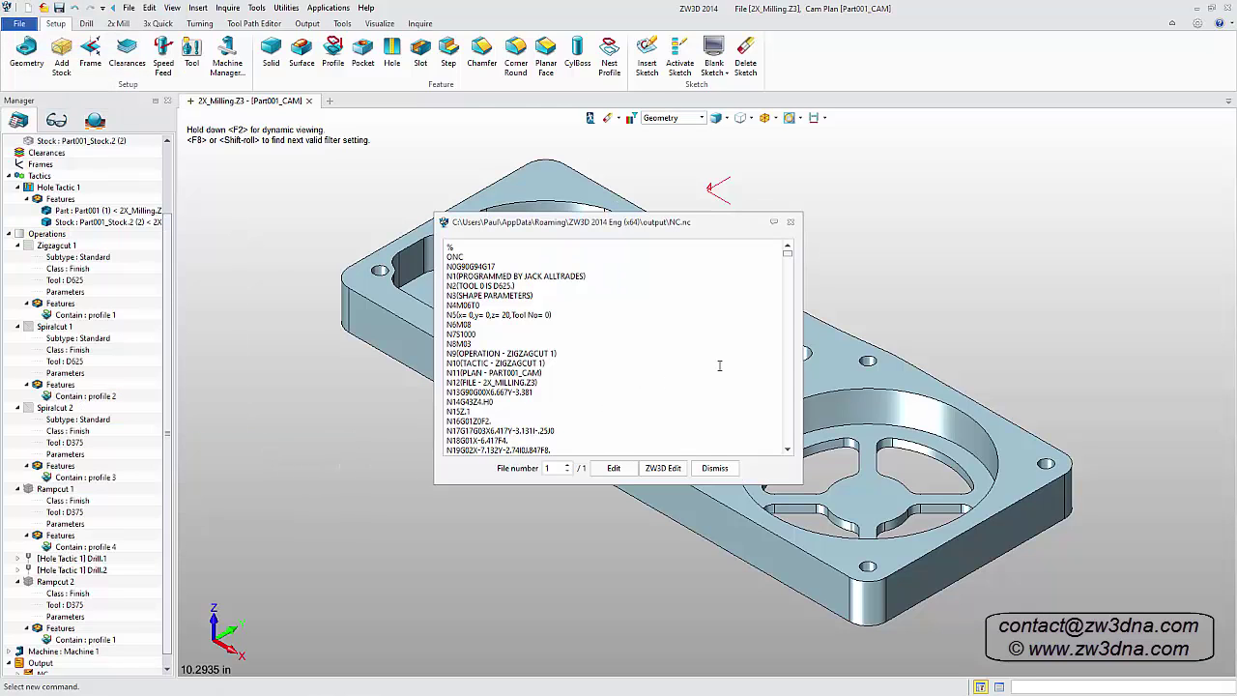
{"action": "left_click_drag", "start_coordinate": [791, 257], "coordinate": [789, 448]}
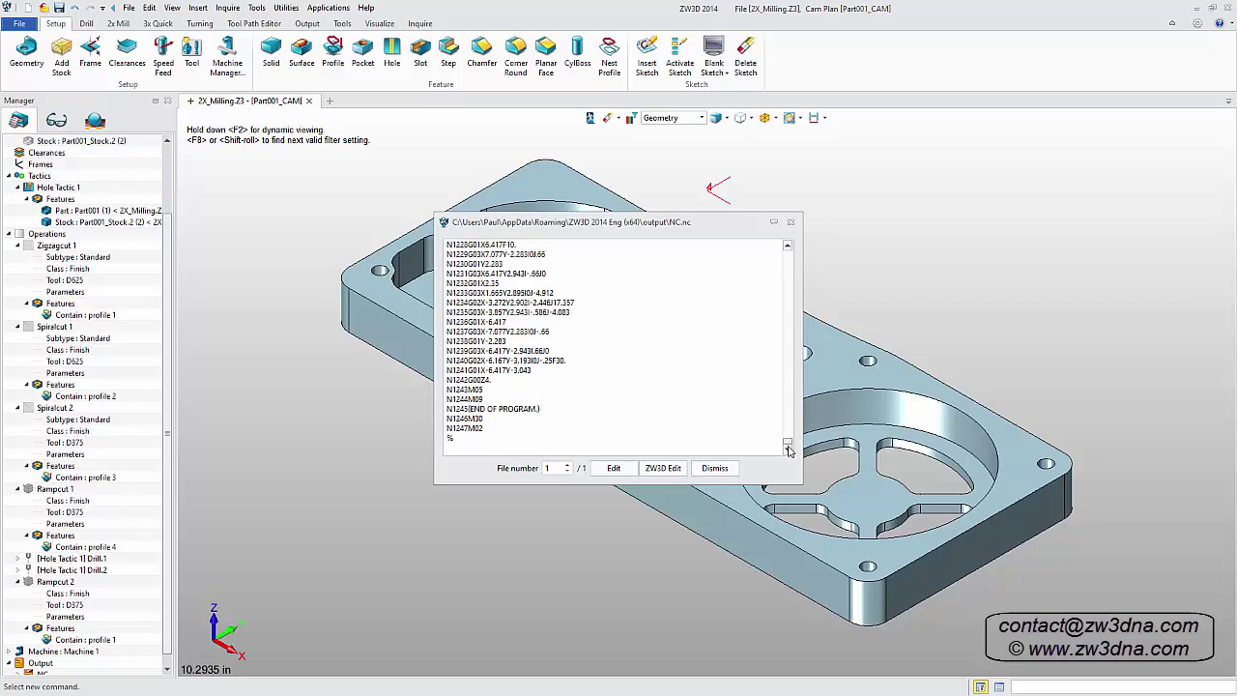